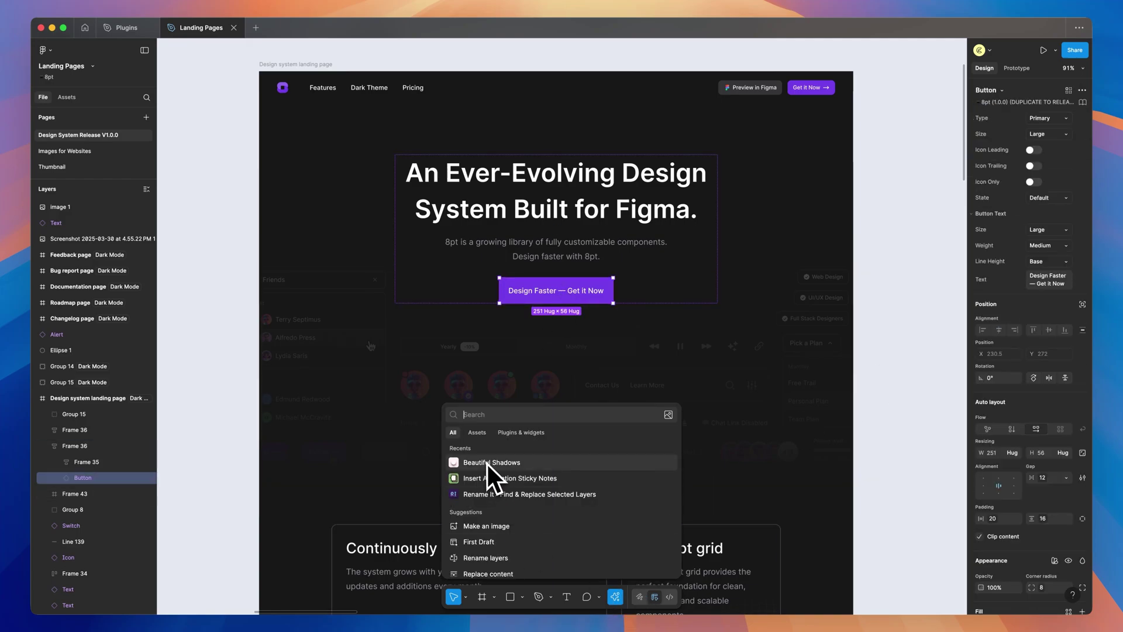
Run Beautiful Shadows on the purple Design Faster button and apply the generated shadow
click(488, 463)
click(100, 459)
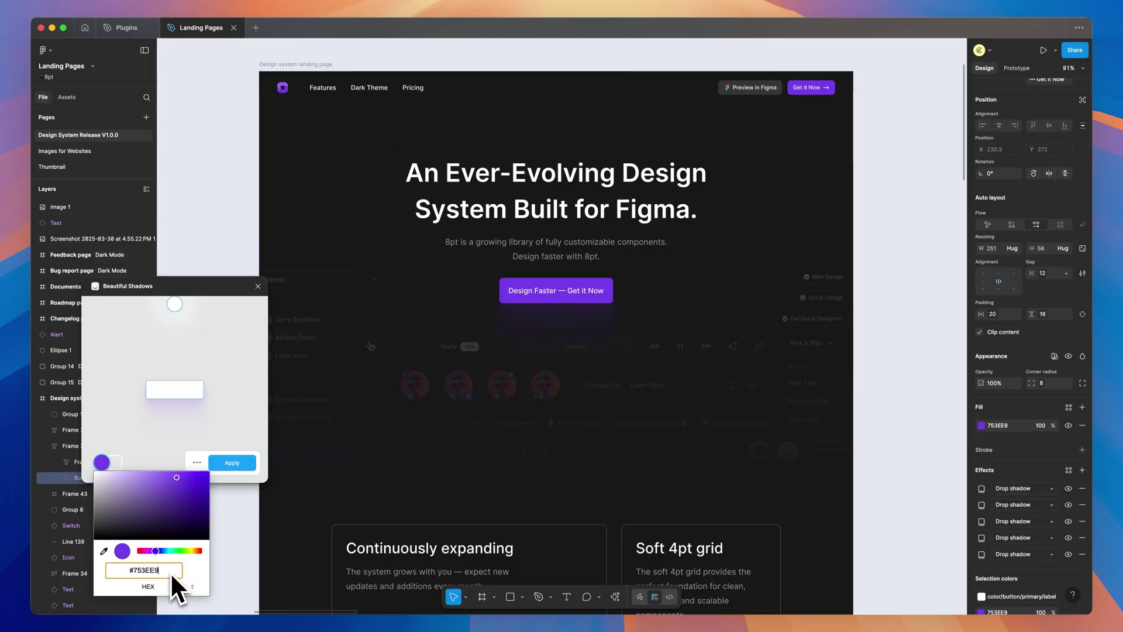
click(186, 421)
In the Drop Shadow settings, drag the light source to change the shadow direction and expand the shadow types
scroll(647, 334, up, 5)
click(196, 463)
drag(174, 304, 130, 316)
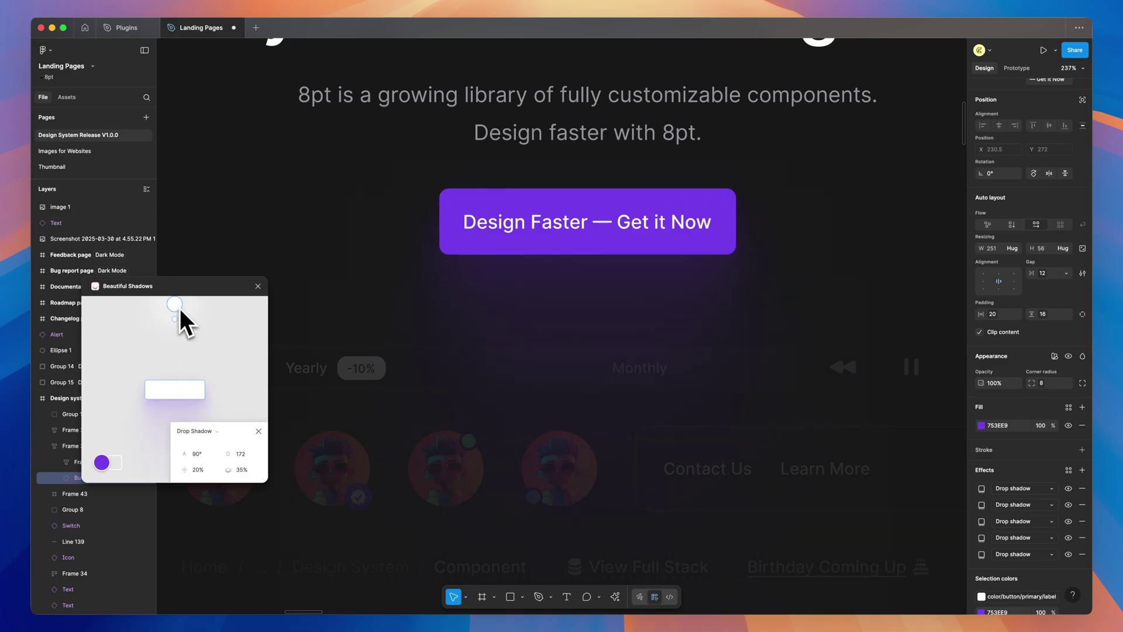
click(194, 431)
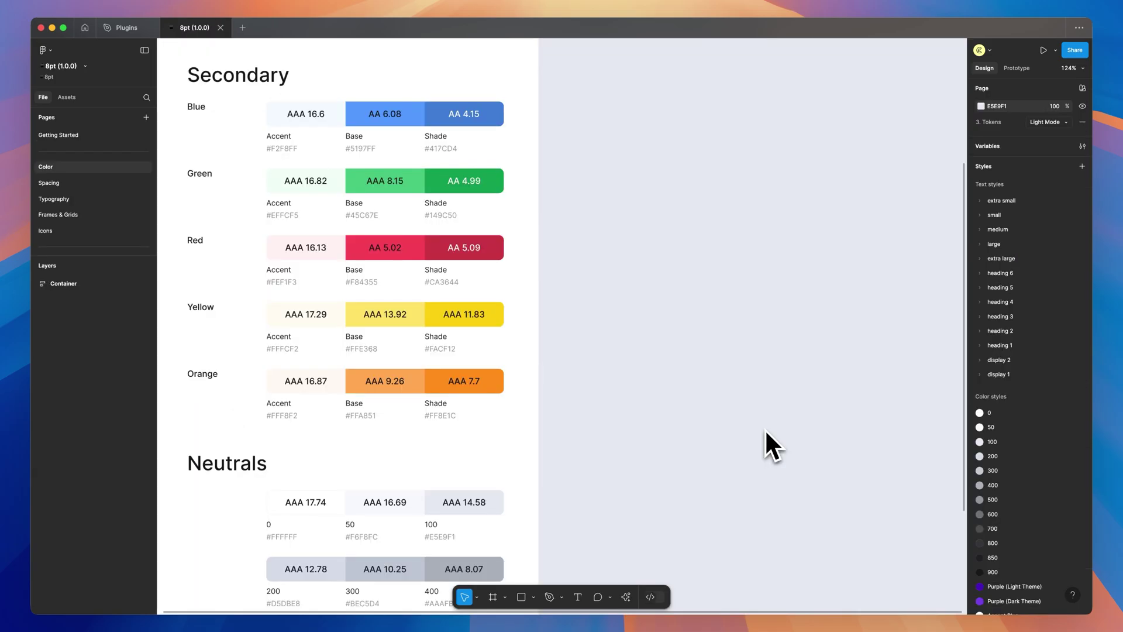
Launch Stark - Contrast & Accessibility Checker, move its panel off the swatches, and open Contrast
click(628, 600)
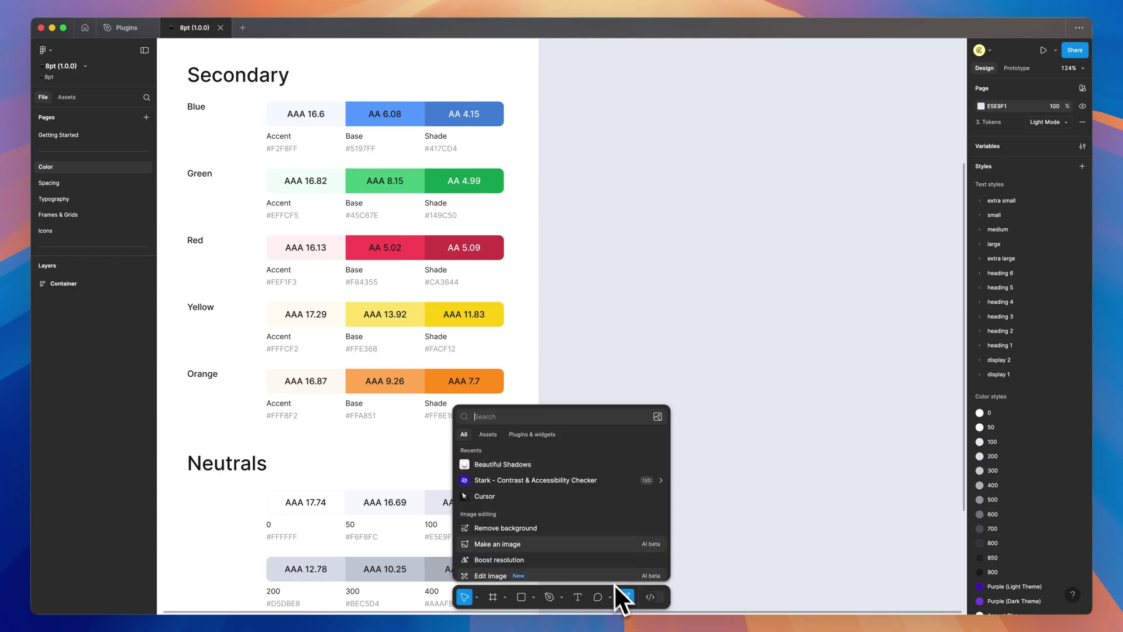
click(532, 483)
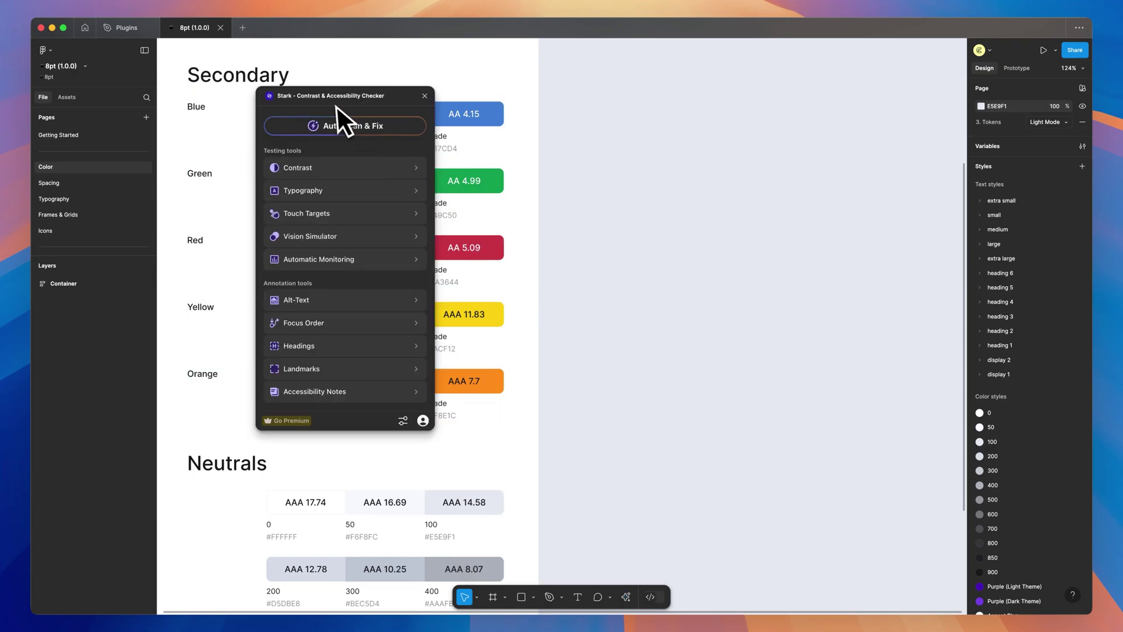
drag(335, 105, 665, 133)
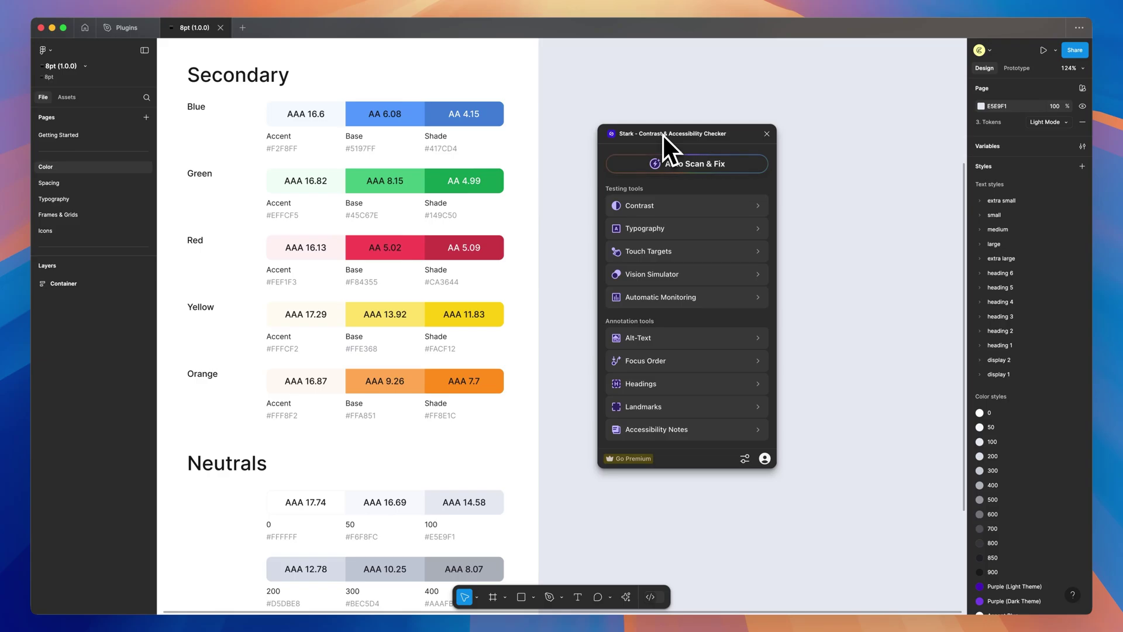
click(644, 208)
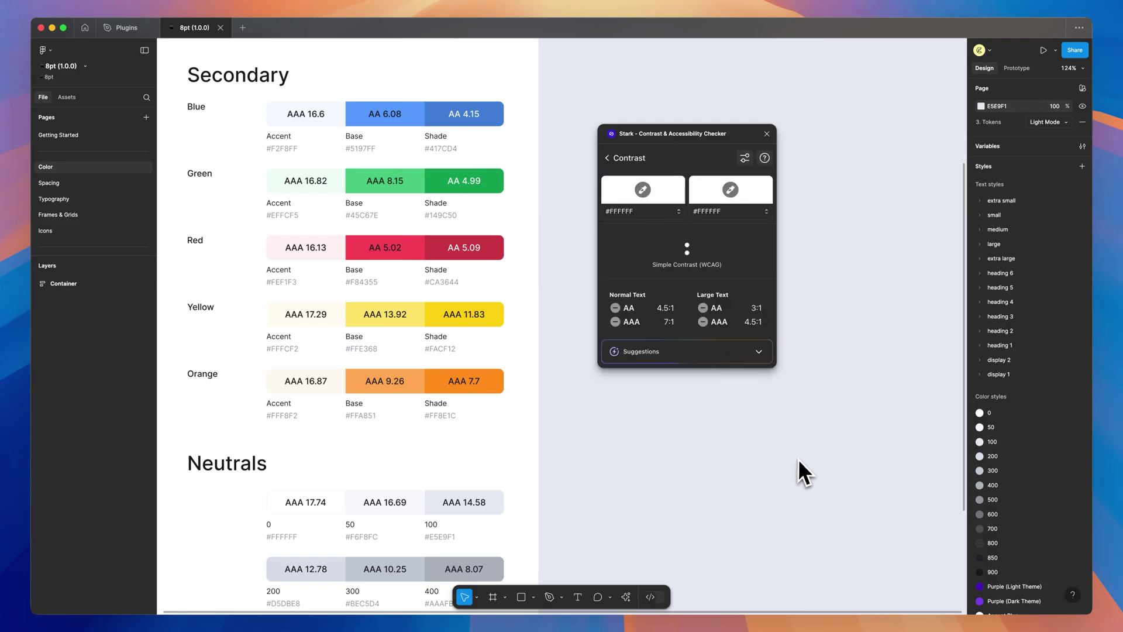
Draw a frame below the Stark panel and centre the sample text 'asdfasdf' inside it
scroll(795, 455, down, 3)
key(f)
drag(608, 407, 764, 500)
key(t)
click(667, 451)
text(asdfasdf)
key(Escape)
drag(682, 455, 685, 459)
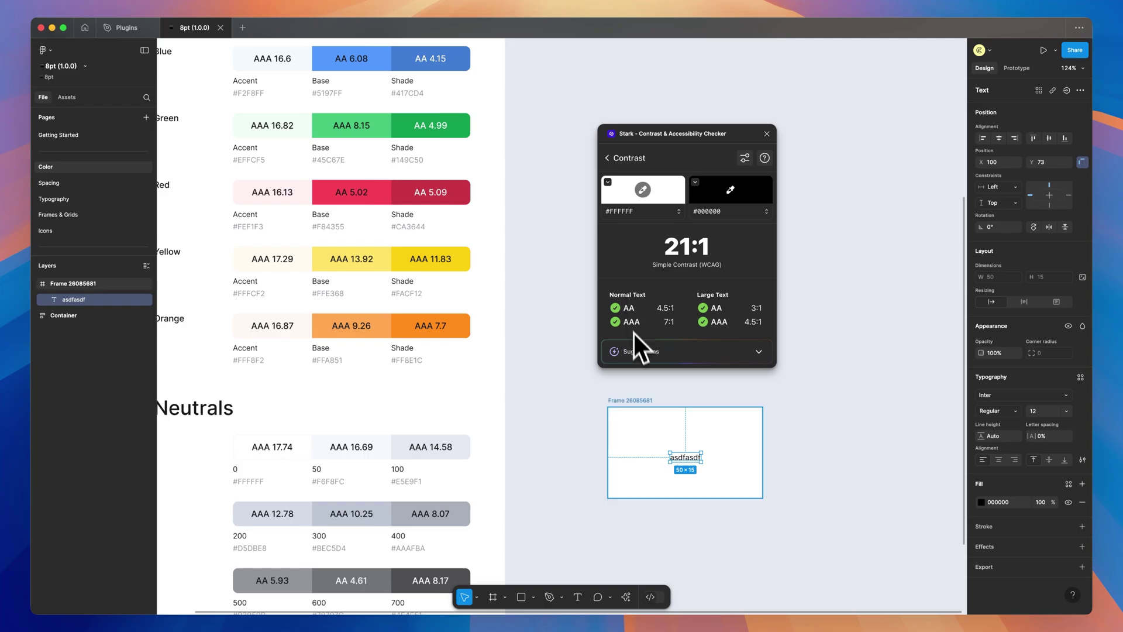
drag(687, 464, 685, 455)
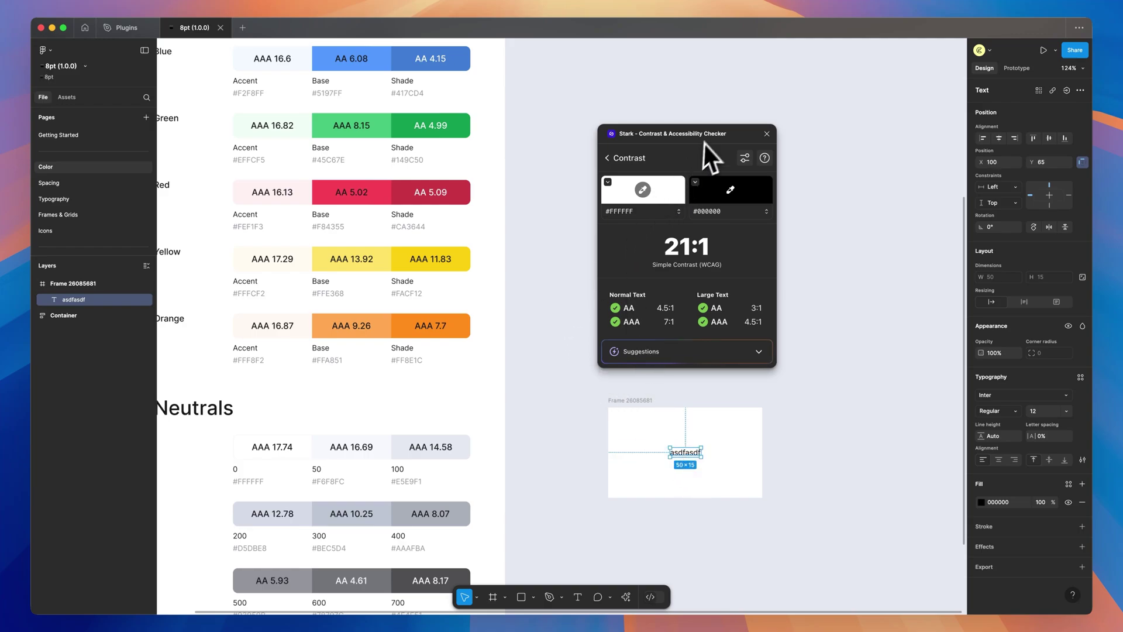
Close the Stark window, deselect the text, and scroll over the Primary and Secondary swatches
click(767, 134)
scroll(732, 176, up, 5)
click(803, 191)
scroll(803, 191, down, 3)
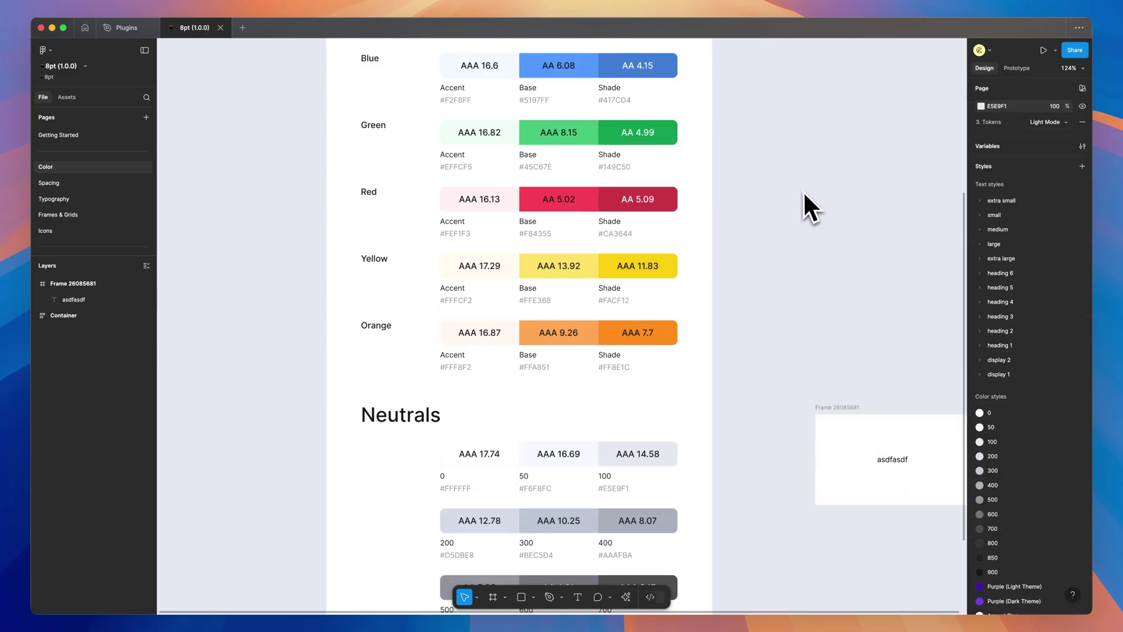
scroll(792, 277, up, 3)
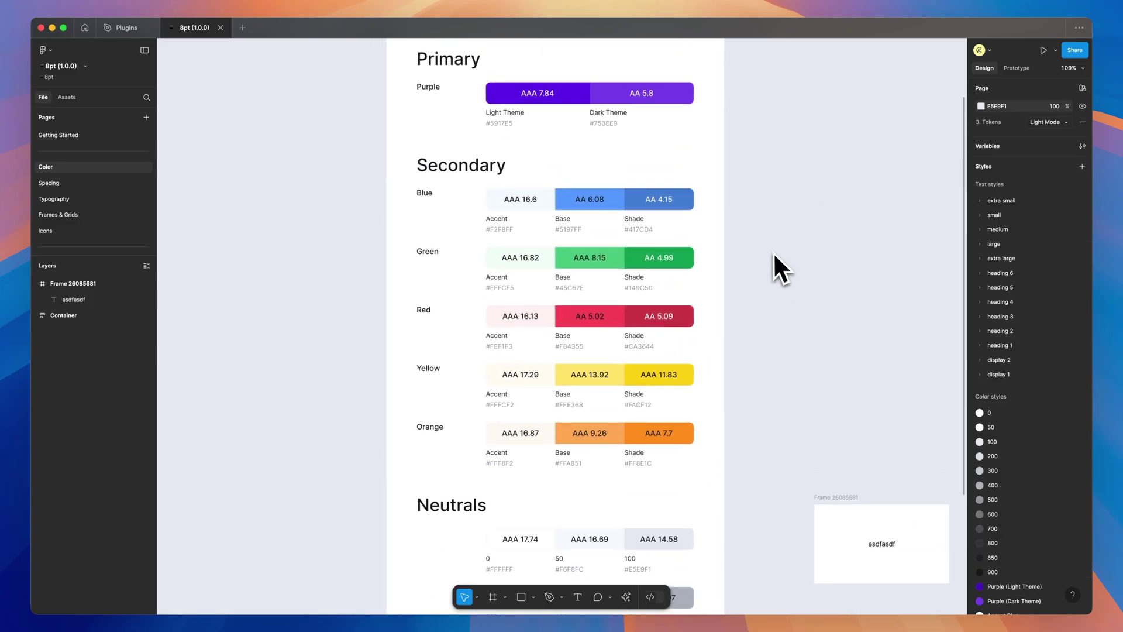
scroll(774, 226, down, 1)
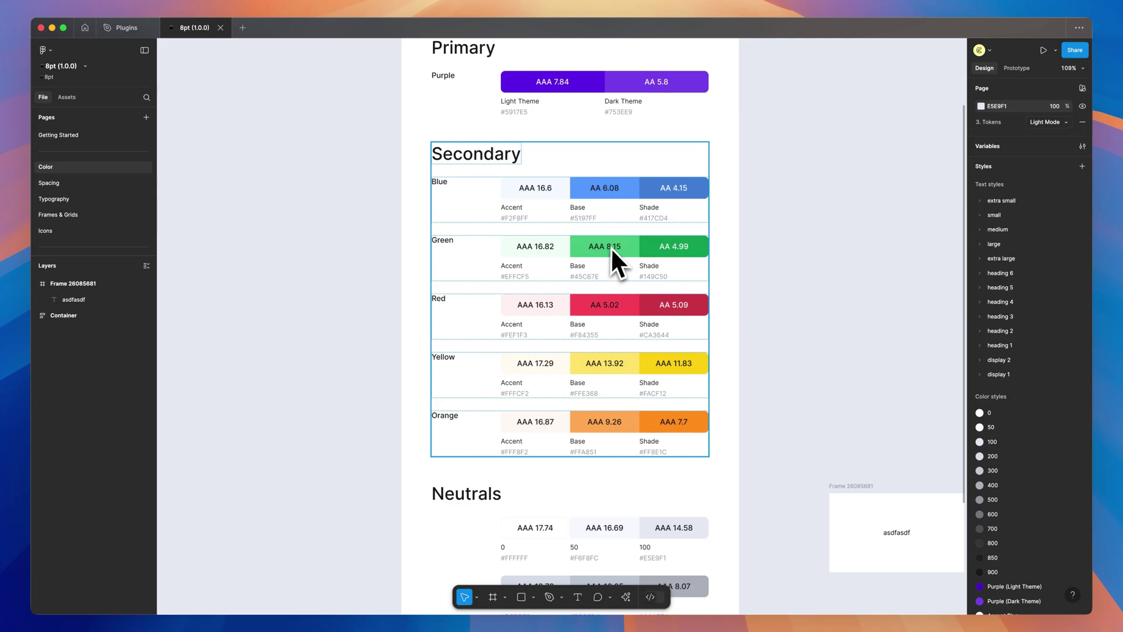
scroll(775, 275, right, 2)
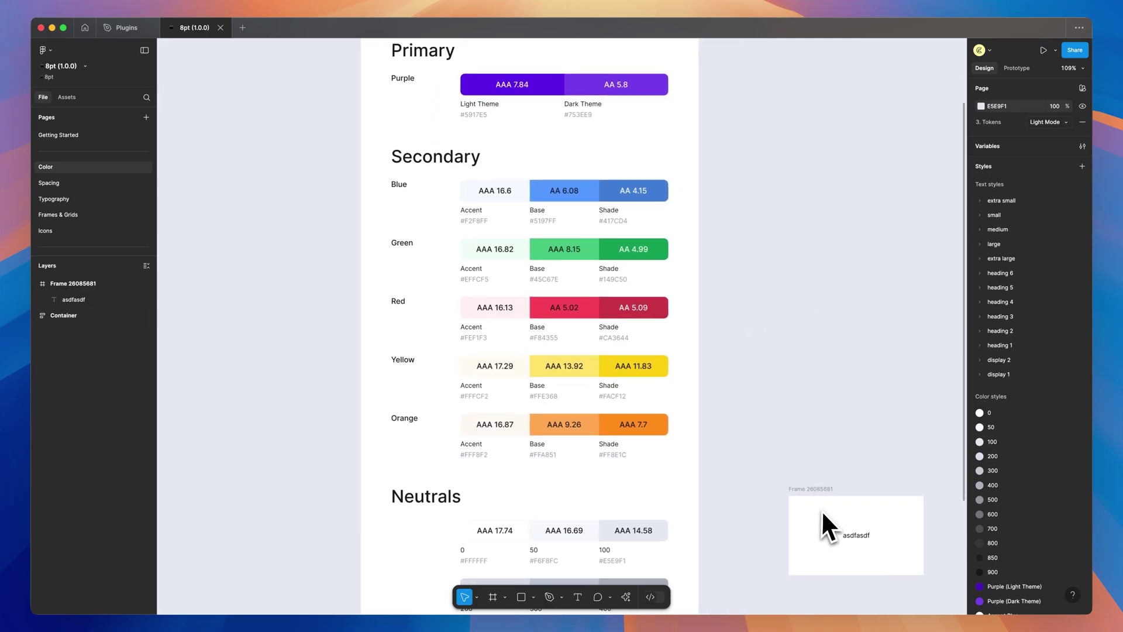
Switch to the Plugins file and run Mind map from its plugin details page
key(ctrl+Tab)
click(626, 597)
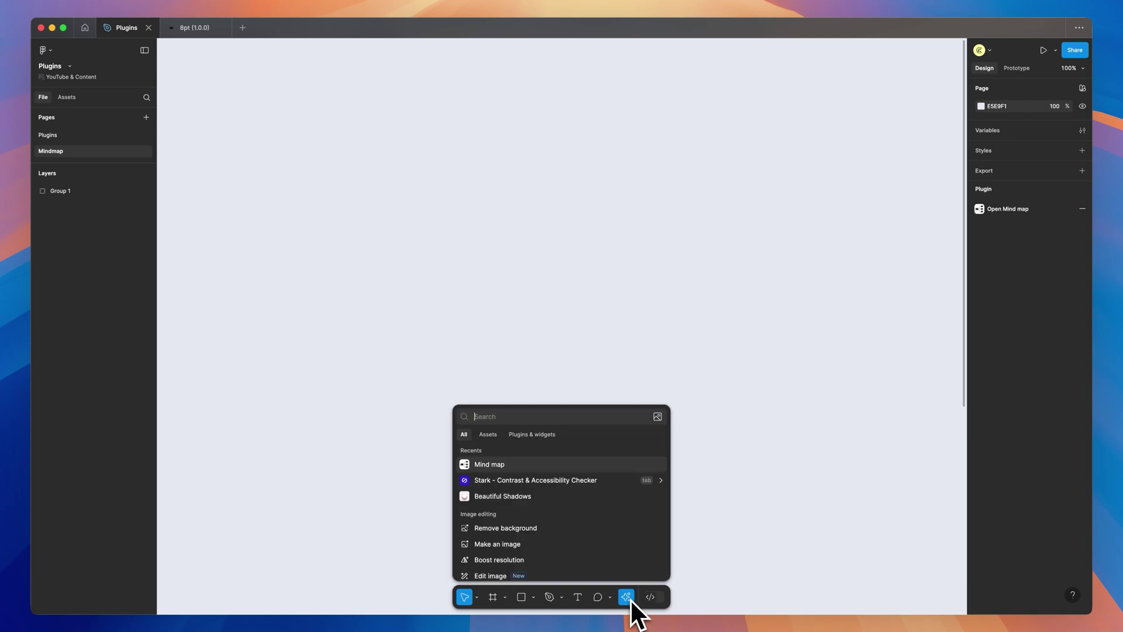
click(534, 436)
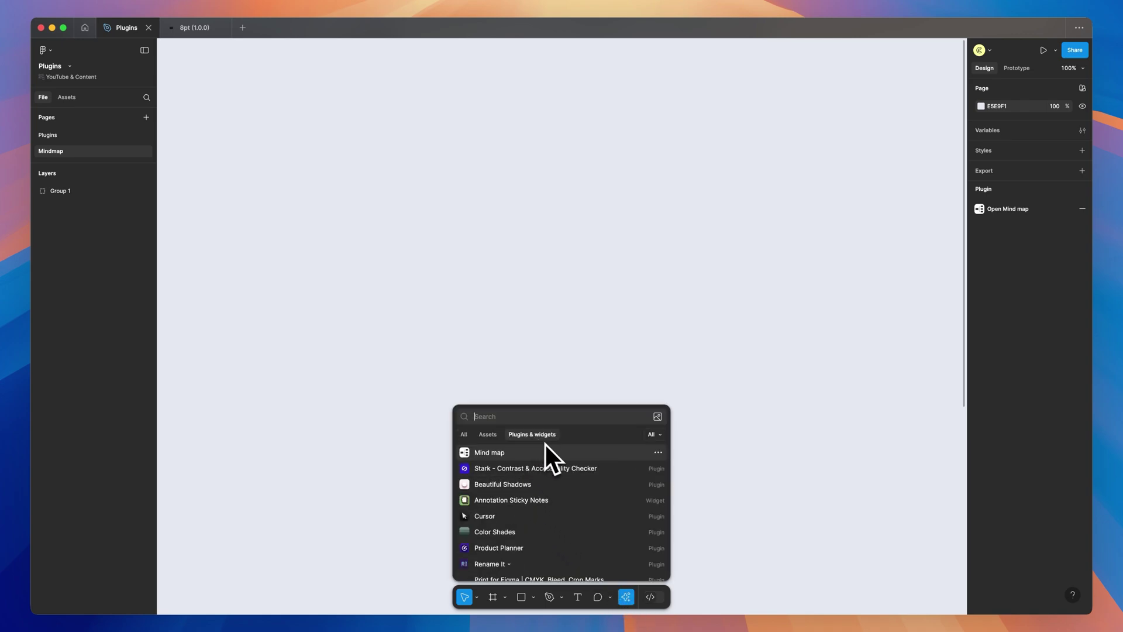
click(657, 454)
click(658, 471)
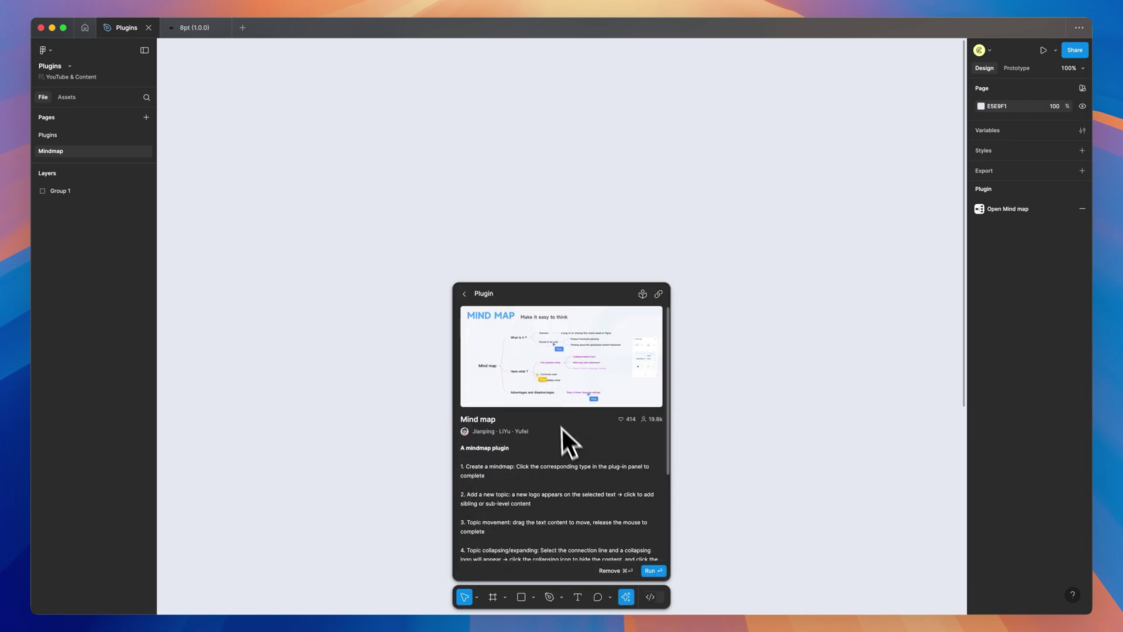
click(654, 572)
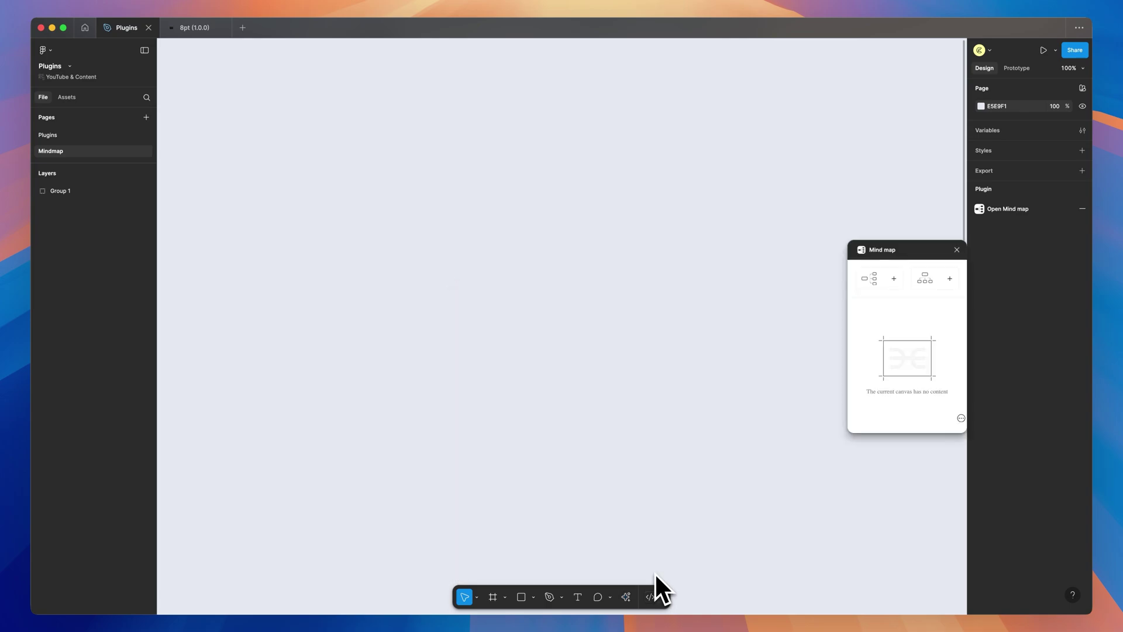
Insert a top-down mind map template and set its connectors to elbow style and multicolour
drag(915, 251, 788, 211)
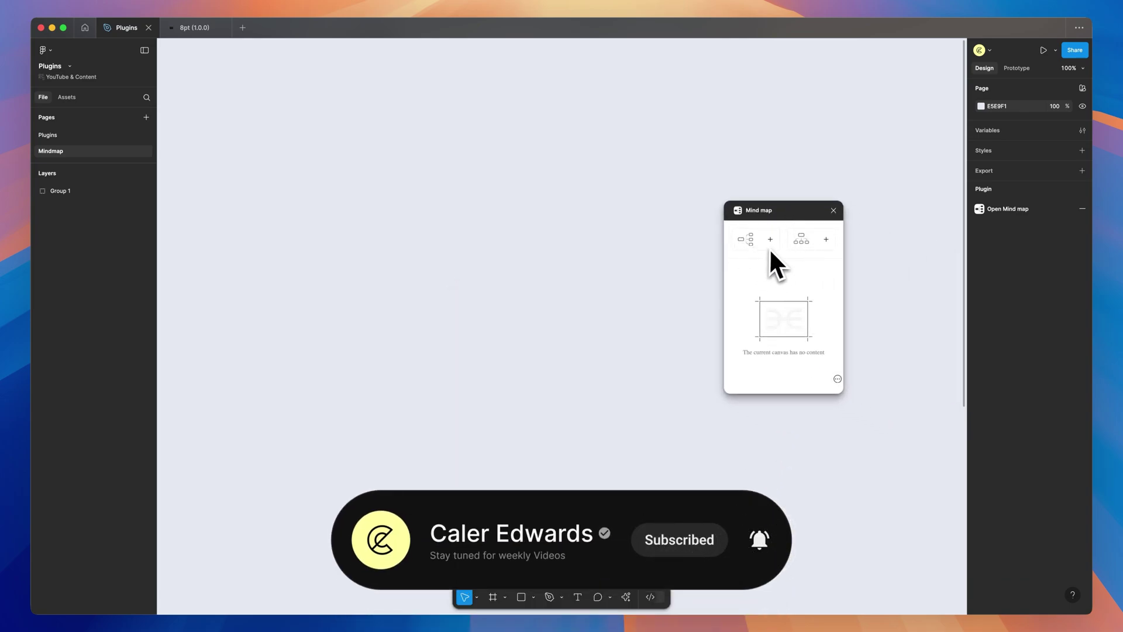
click(804, 240)
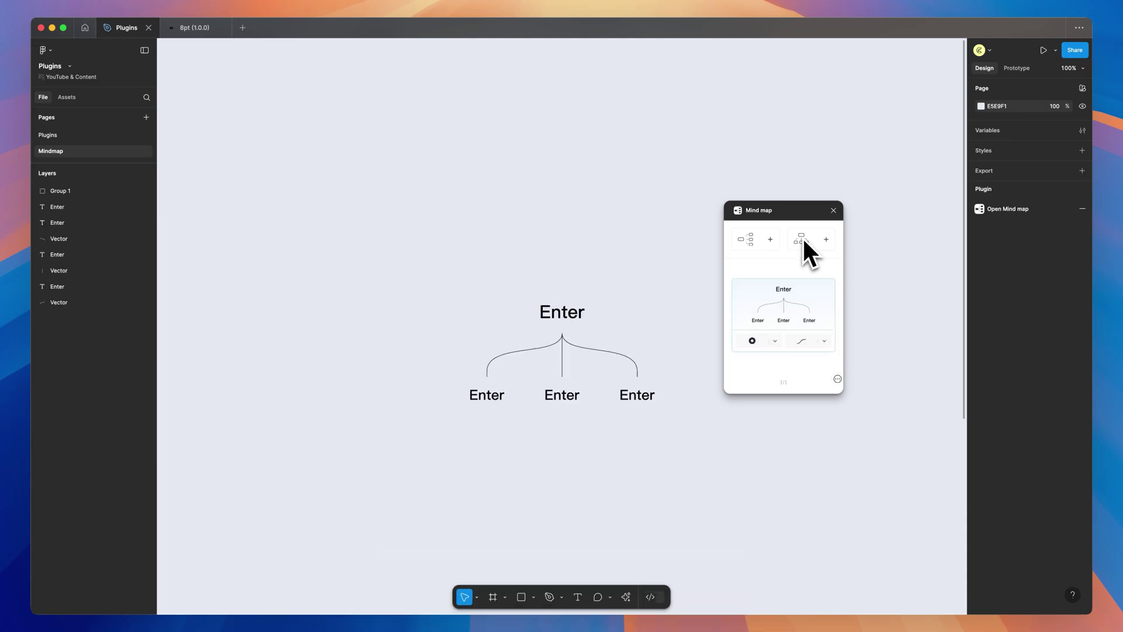
click(824, 341)
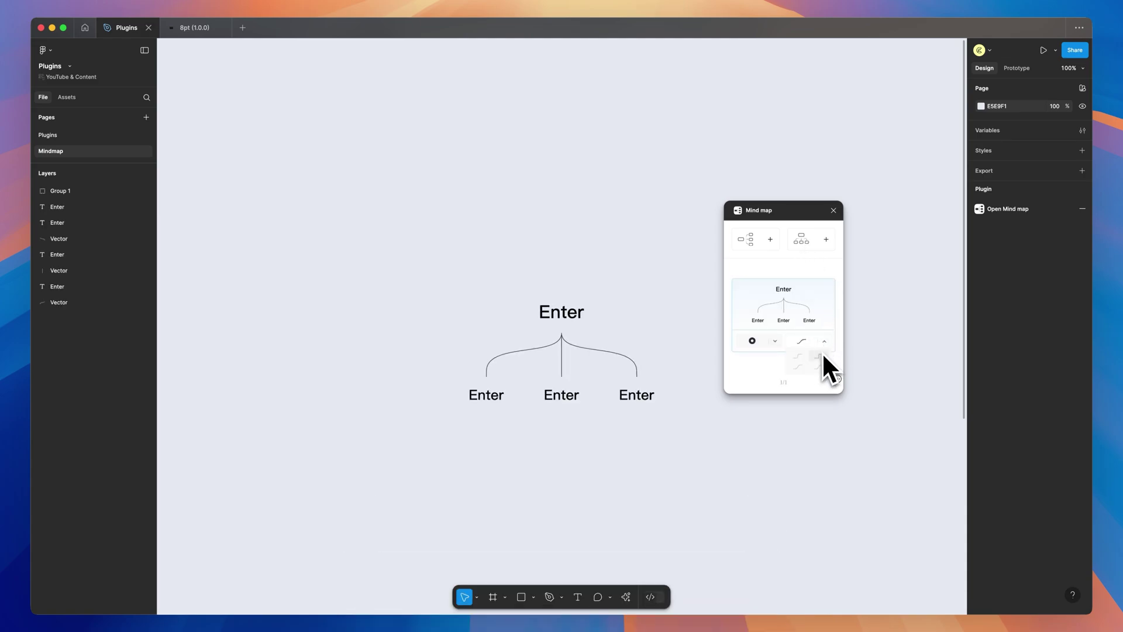
click(821, 359)
click(775, 342)
click(771, 359)
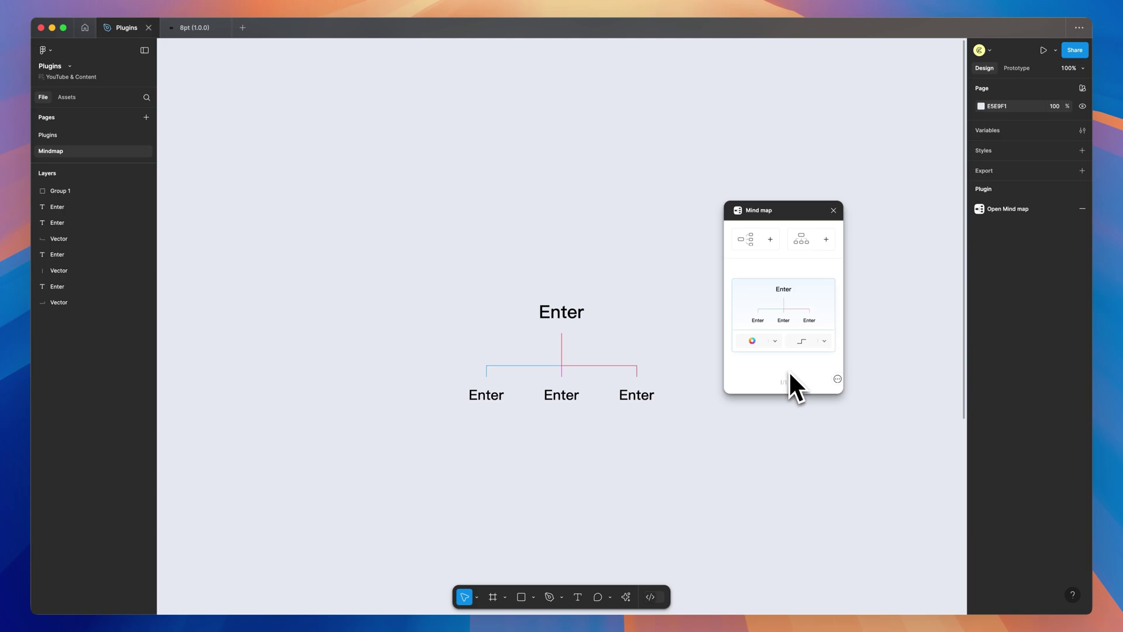
Rename the root node to Home and the left child node to Products
click(561, 315)
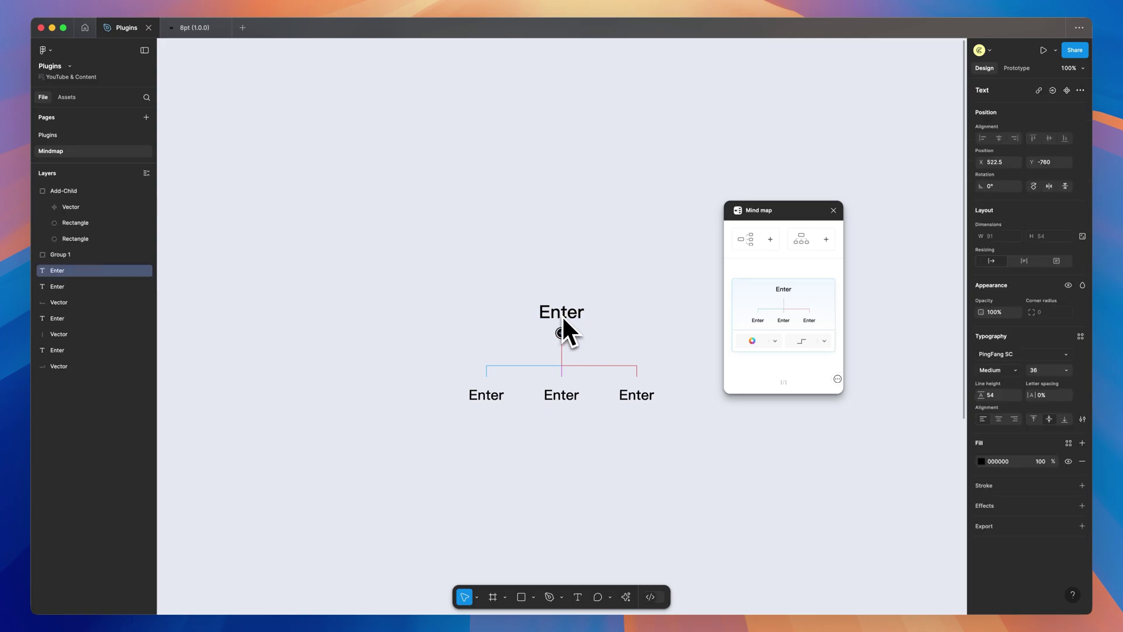
text(HOme)
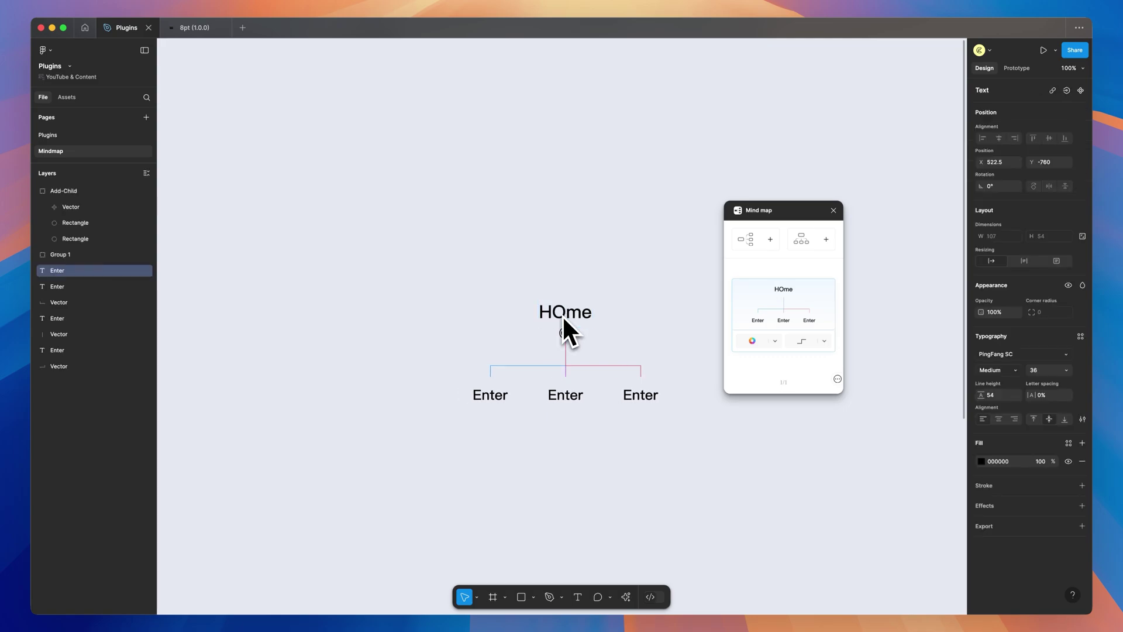
key(BackSpace)
key(BackSpace)
key(BackSpace)
text(ome)
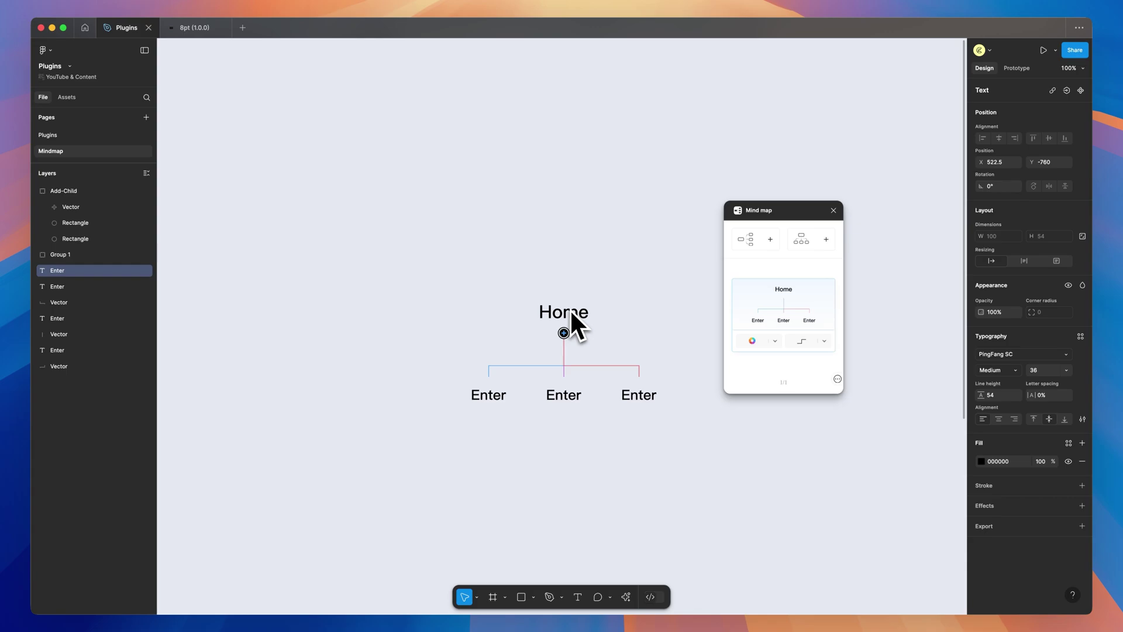
click(492, 397)
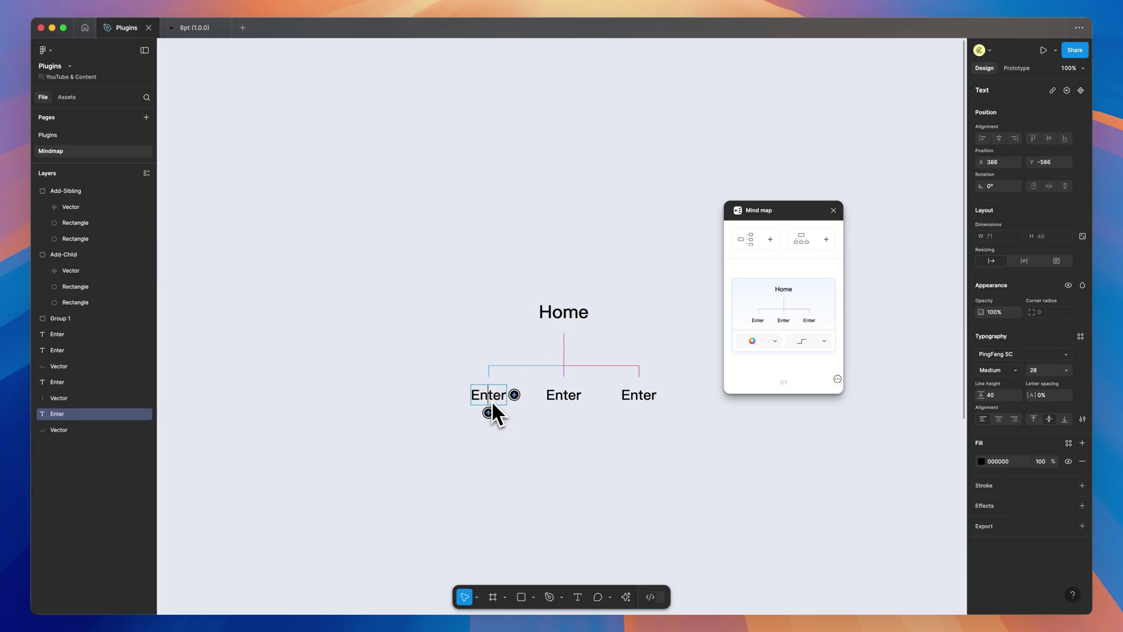
text(Products)
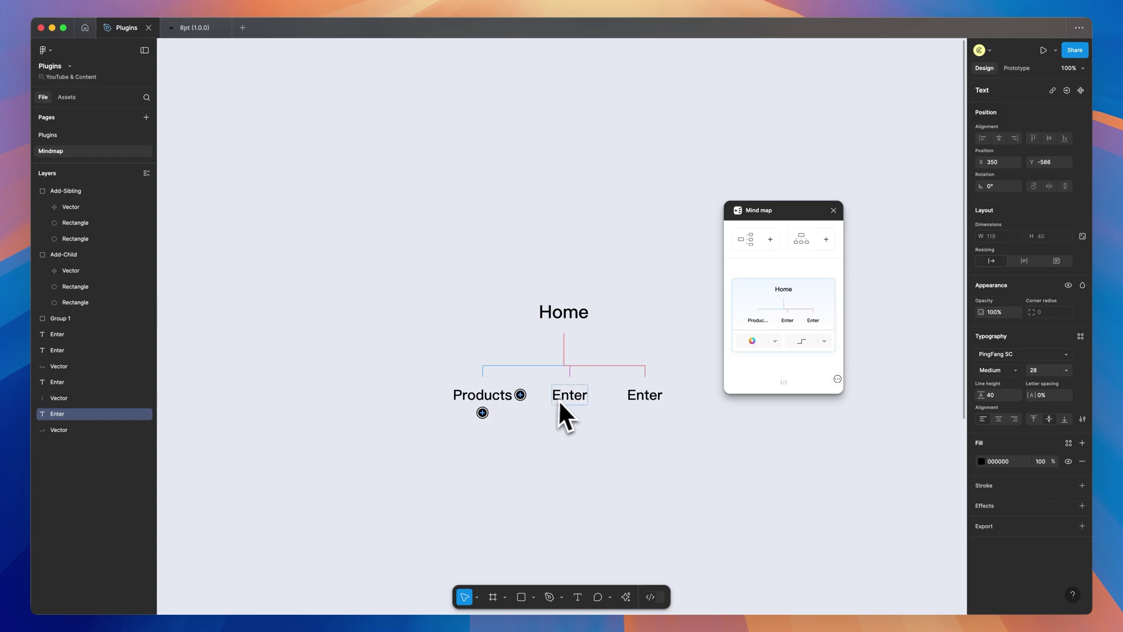
key(Escape)
Add an Item Page child under Products, plus a sibling node beside it
click(483, 412)
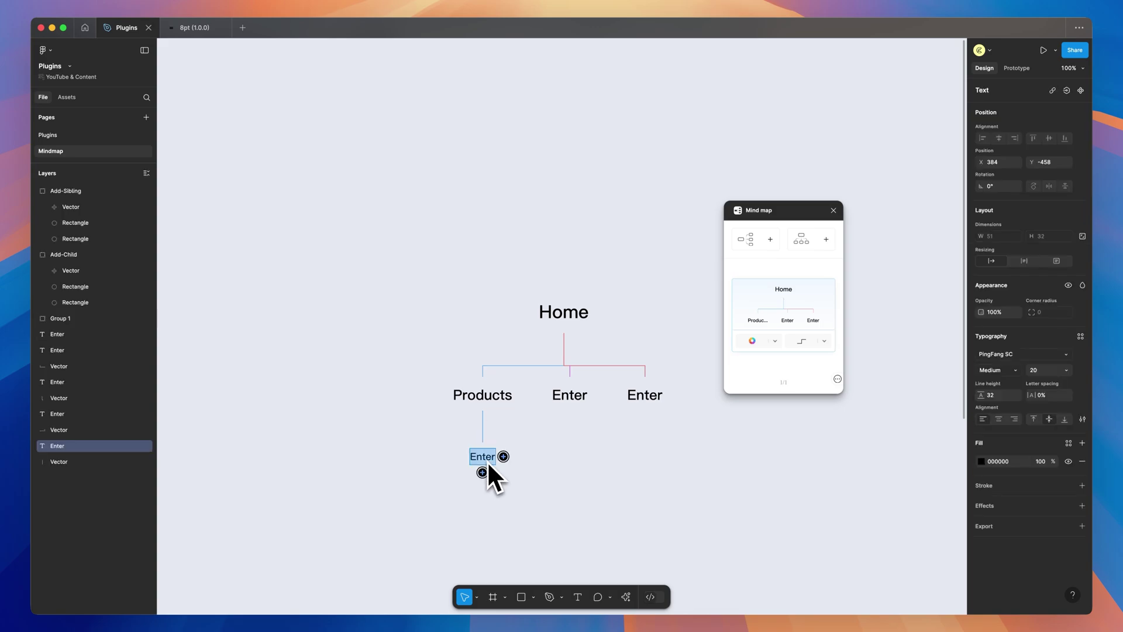
text(Item Page)
key(Escape)
click(515, 457)
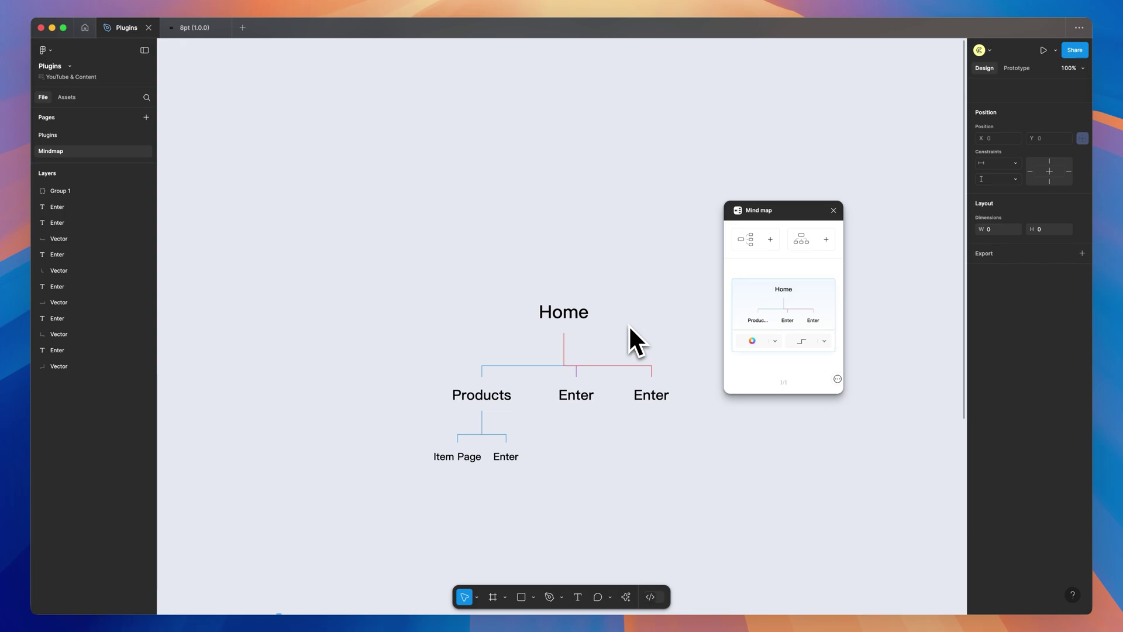
Close the Mind map plugin and scroll down to the larger finished site map
click(834, 211)
scroll(858, 266, down, 5)
scroll(866, 286, down, 5)
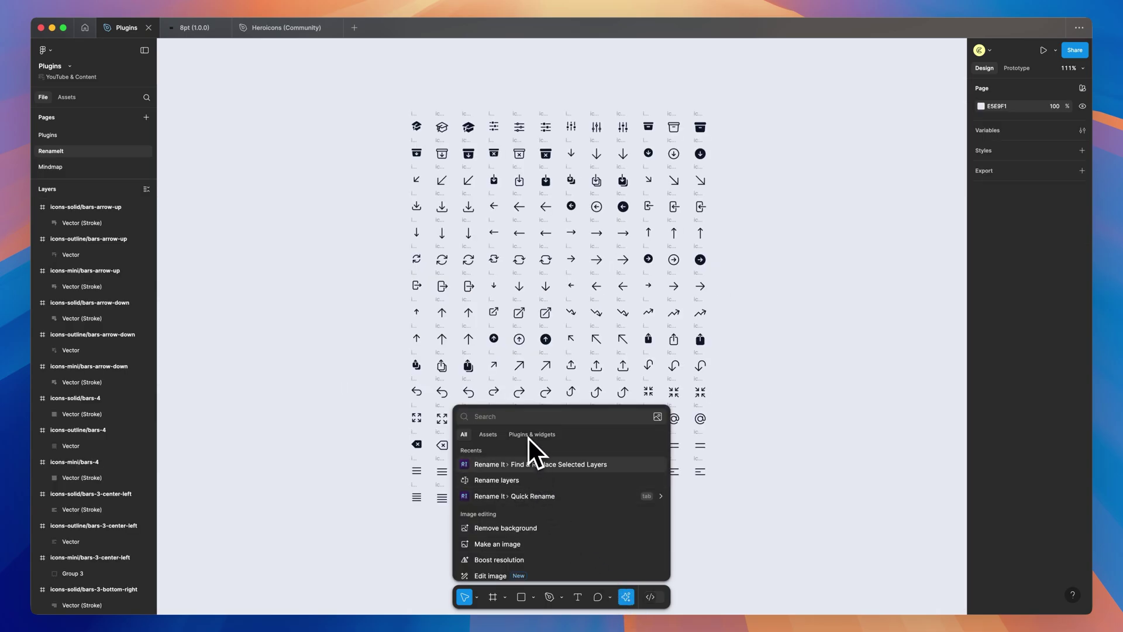
Marquee-select every icon frame in the Heroicons grid
click(527, 435)
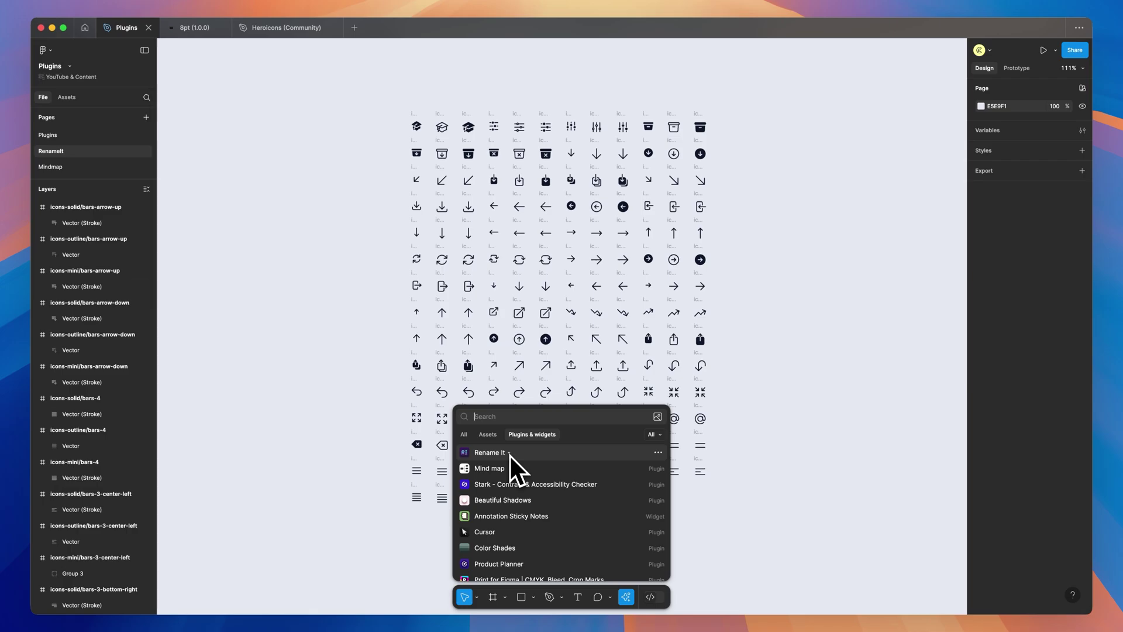
click(510, 455)
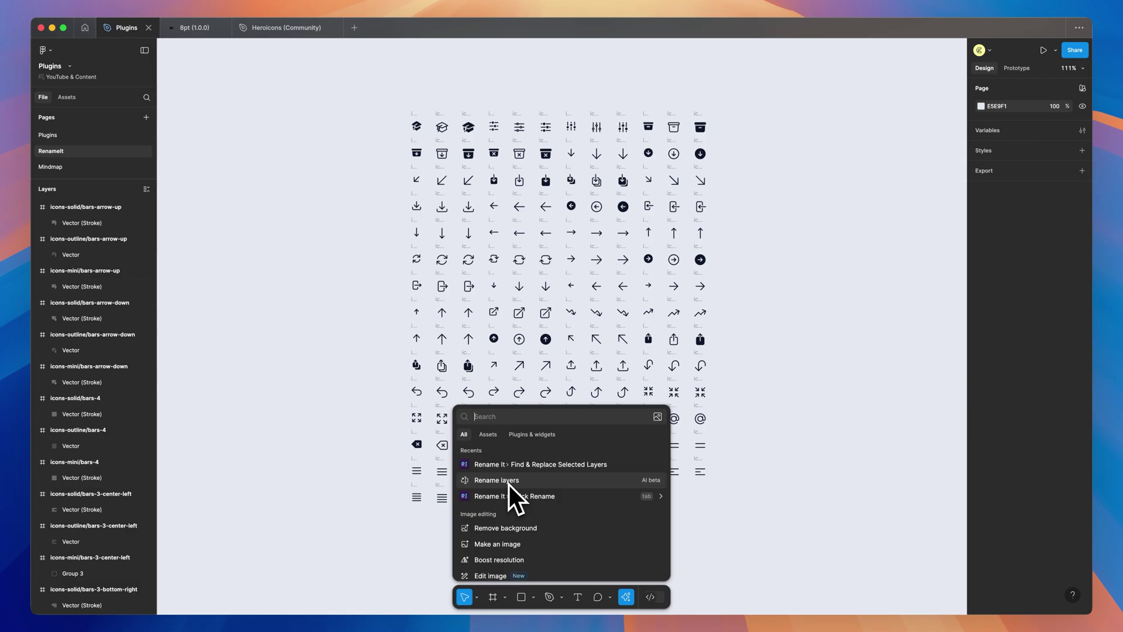
click(532, 434)
mouse_move(525, 454)
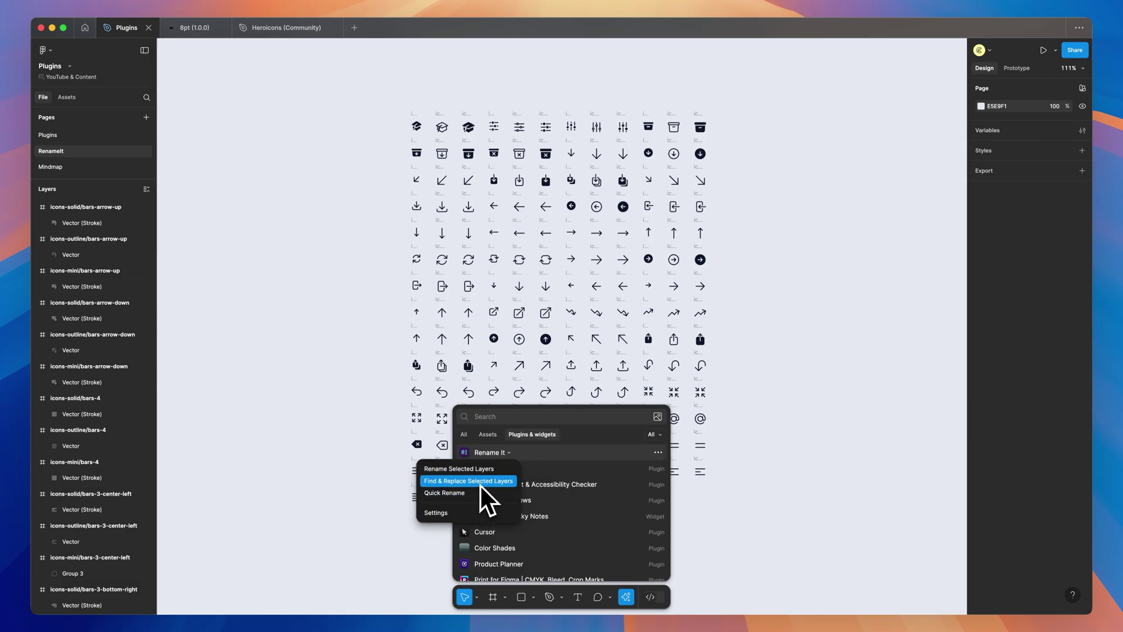
drag(358, 74, 739, 536)
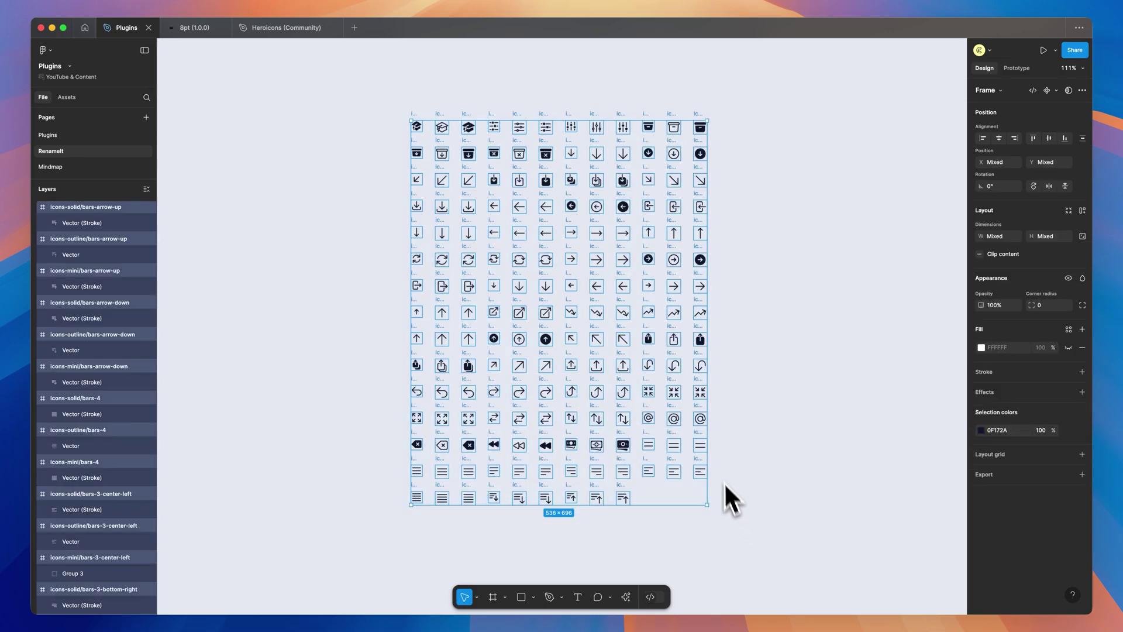
Bring up the Rename It plugin's commands under Plugins & widgets
click(629, 599)
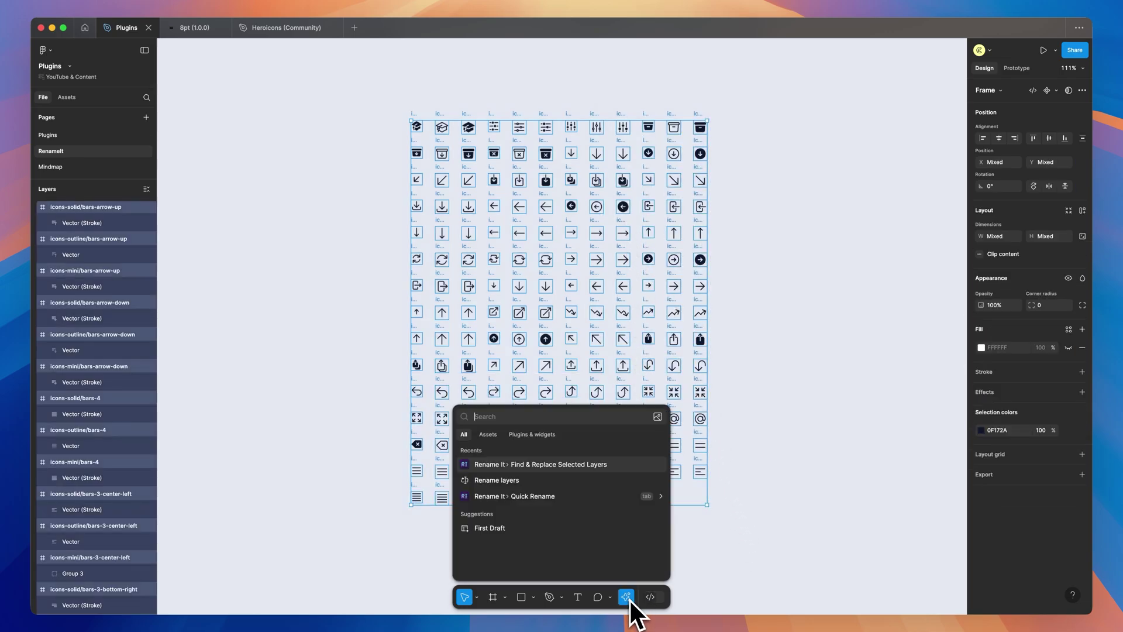
click(539, 435)
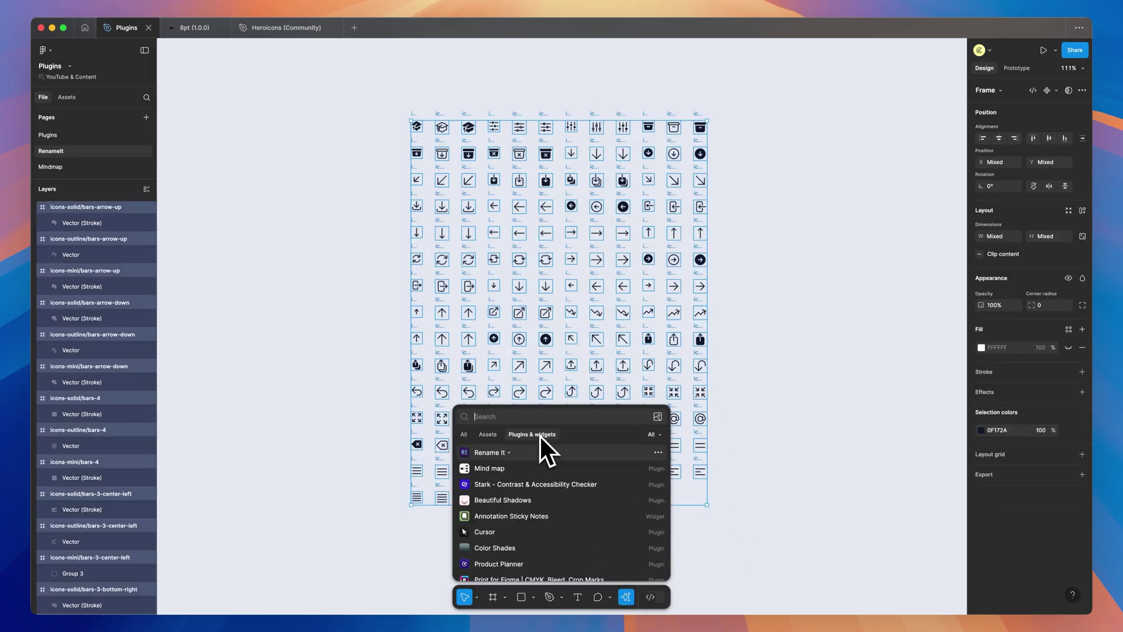
click(508, 454)
Use Rename It's Find & Replace to change 'mini' to 'small' in the selected layer names, then deselect
click(455, 486)
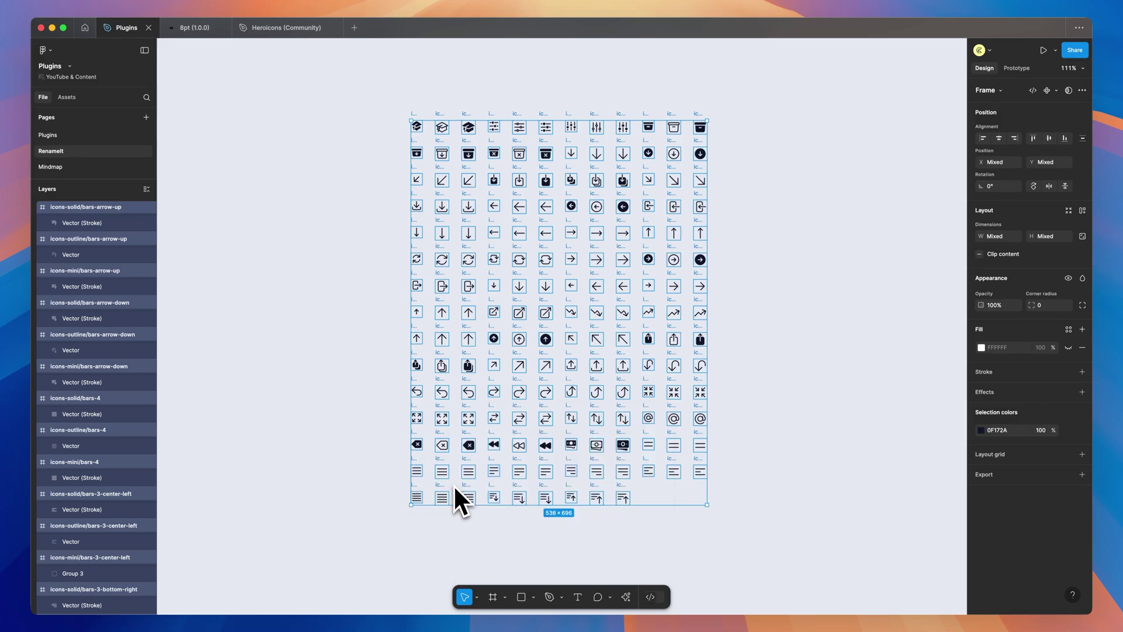
drag(558, 248, 574, 265)
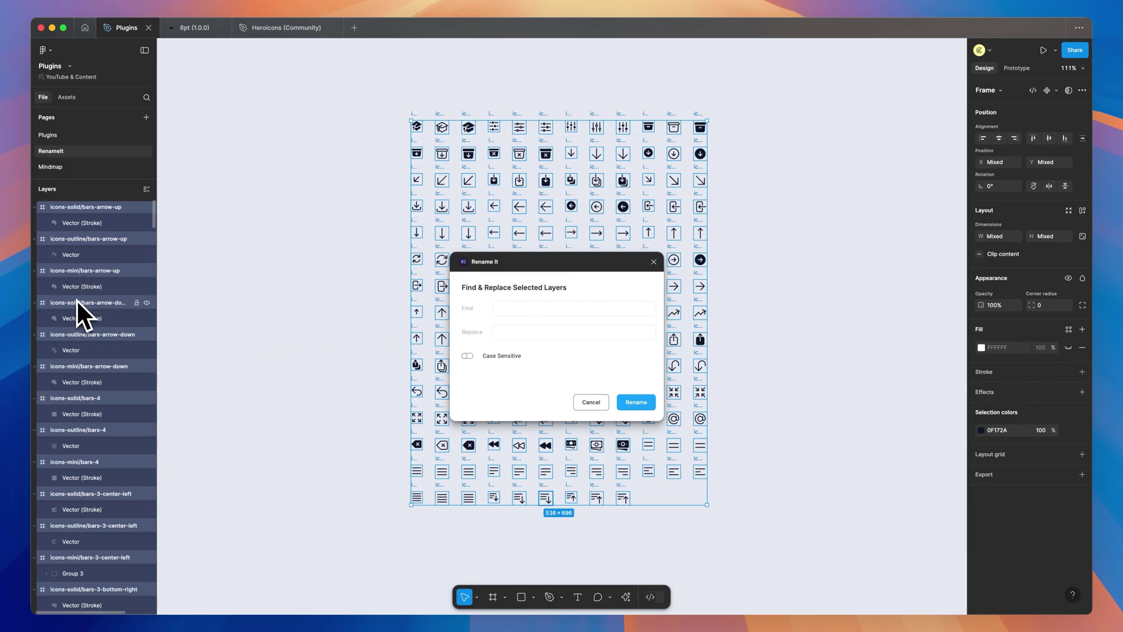
click(516, 308)
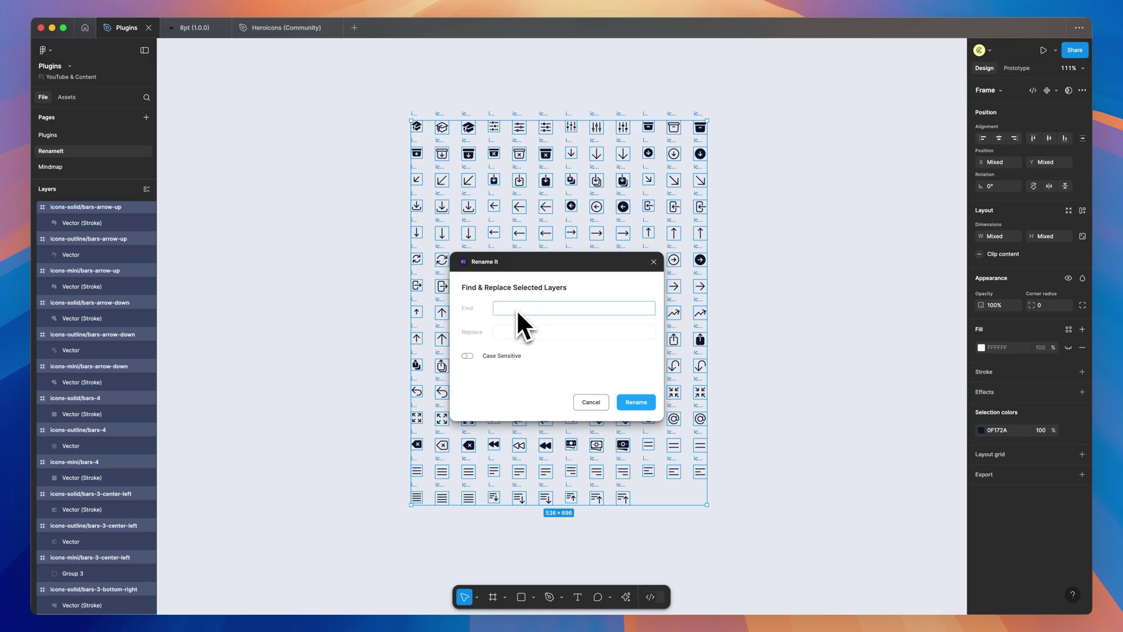
text(min)
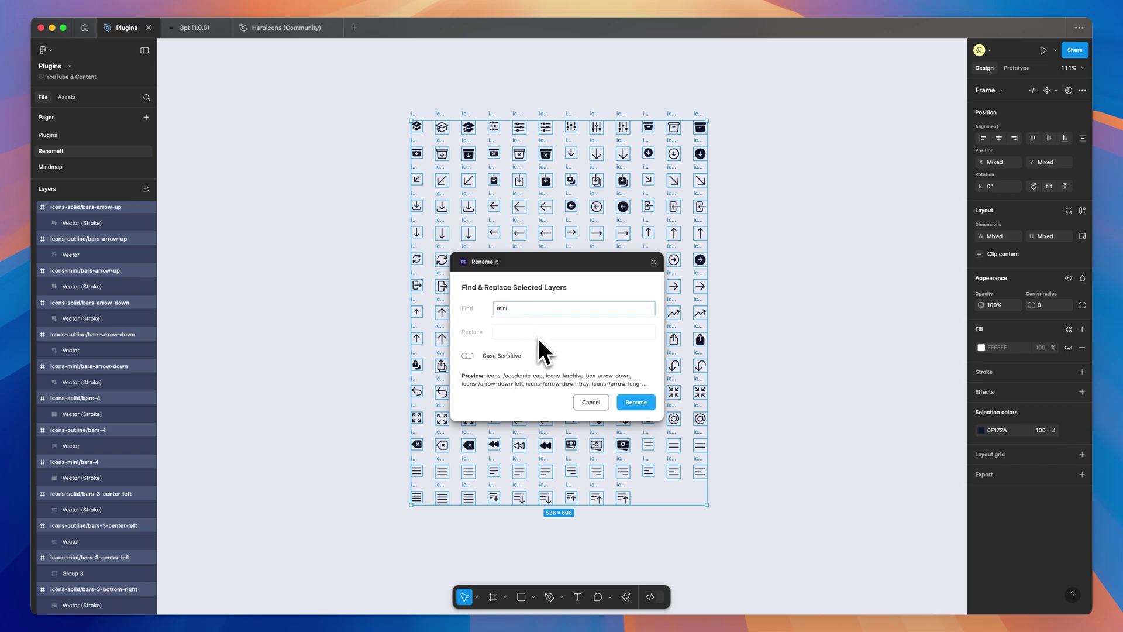
text(i)
click(538, 337)
text(small)
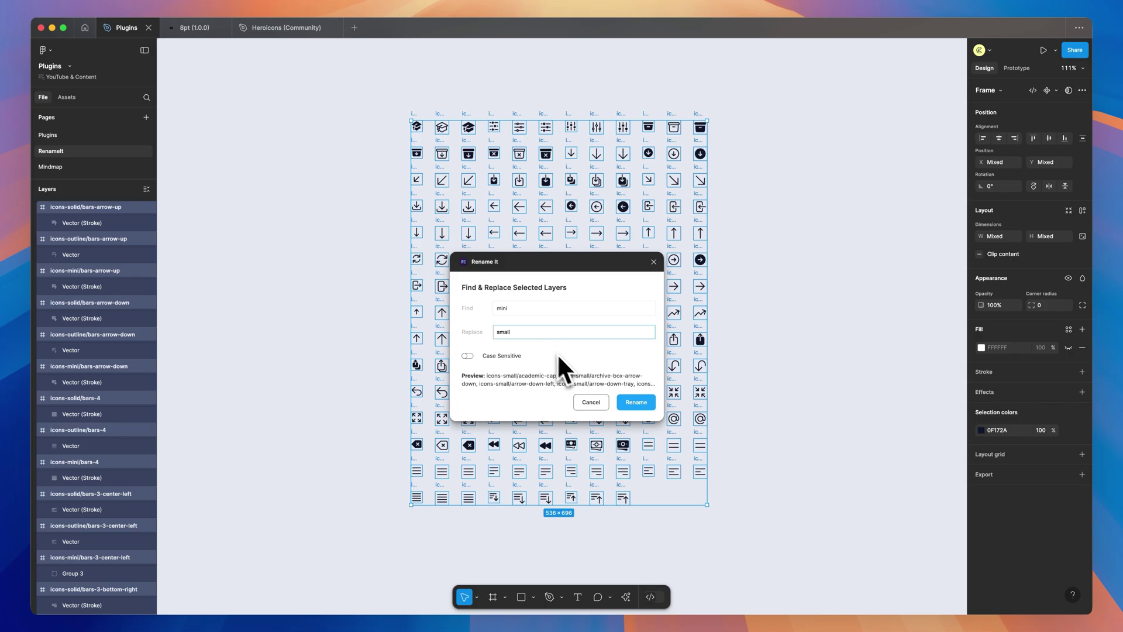
click(636, 402)
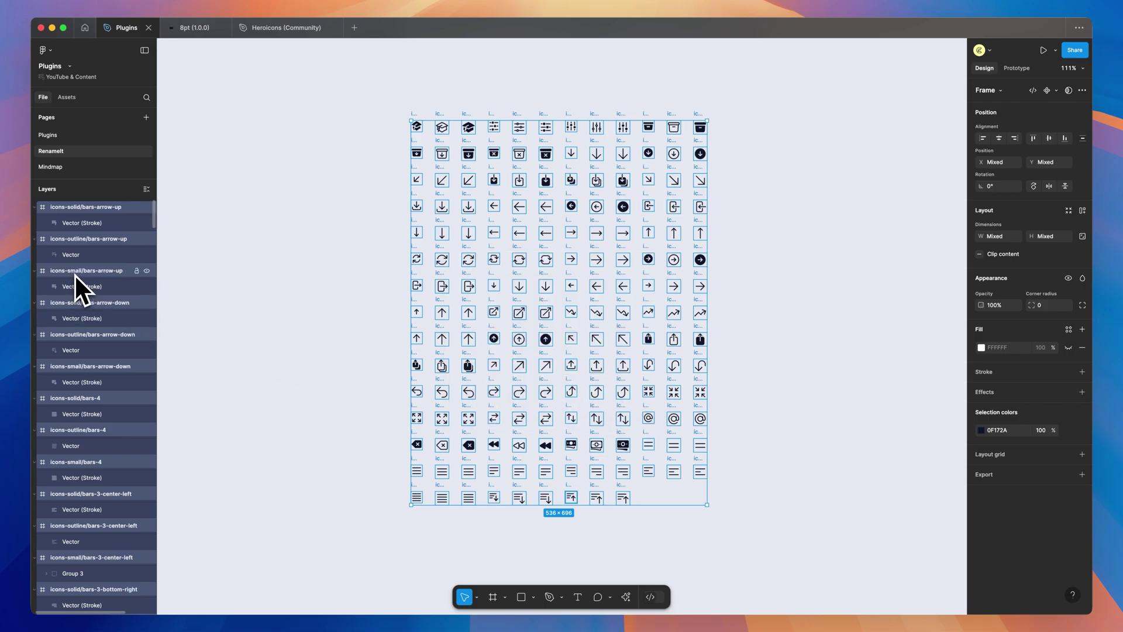
click(785, 249)
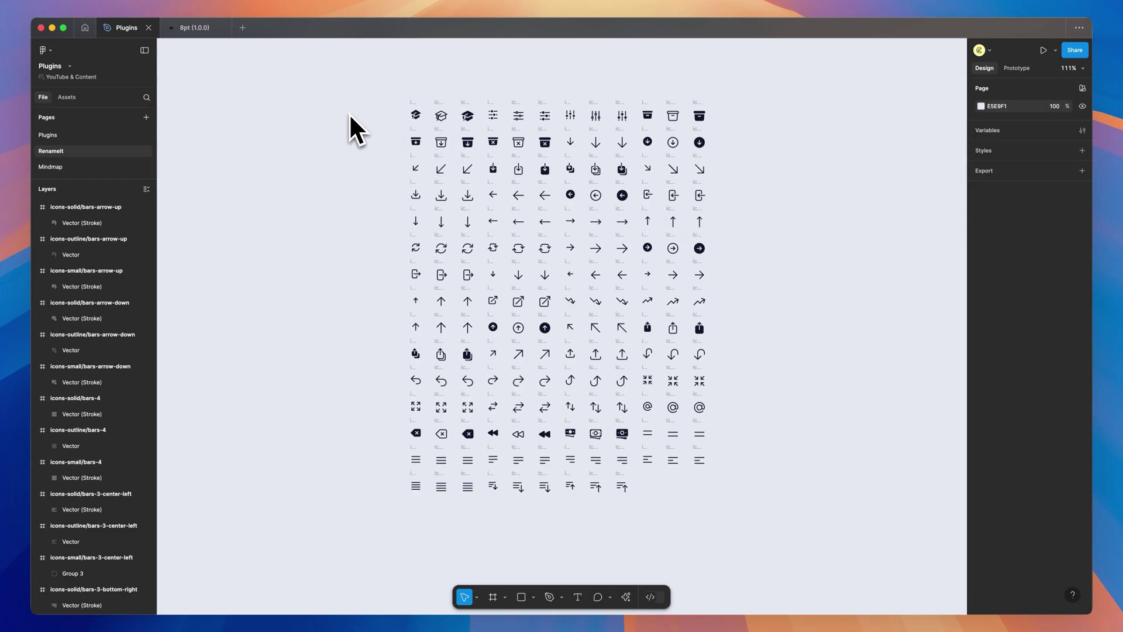
In the 8pt (1.0.0) file, expand the Searchbar from Assets and add a second menu group
click(195, 28)
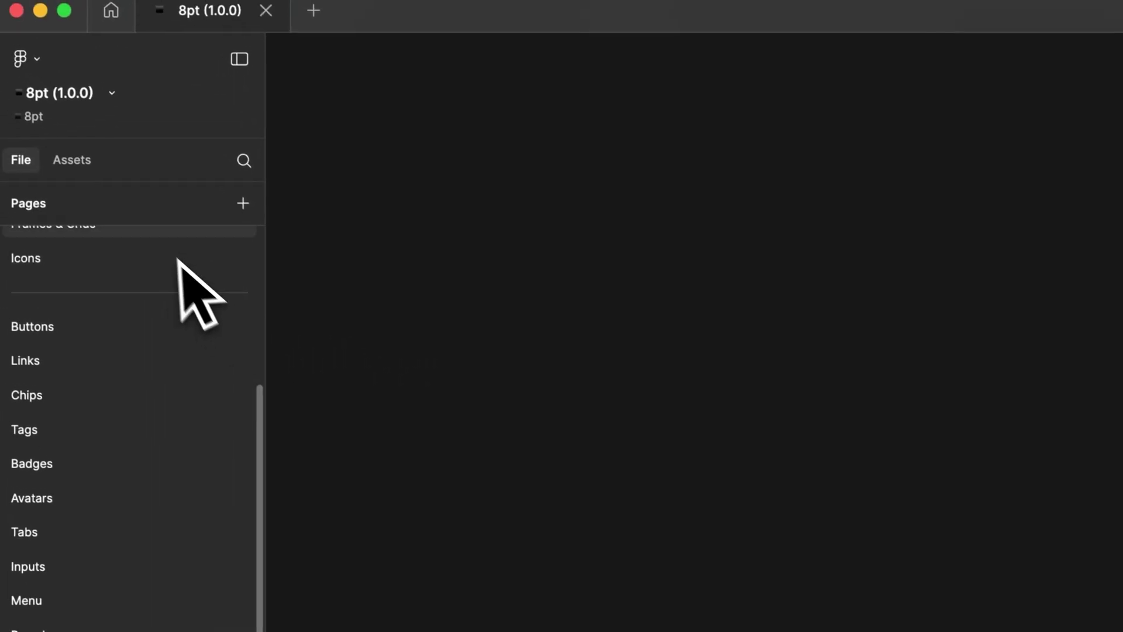
click(72, 97)
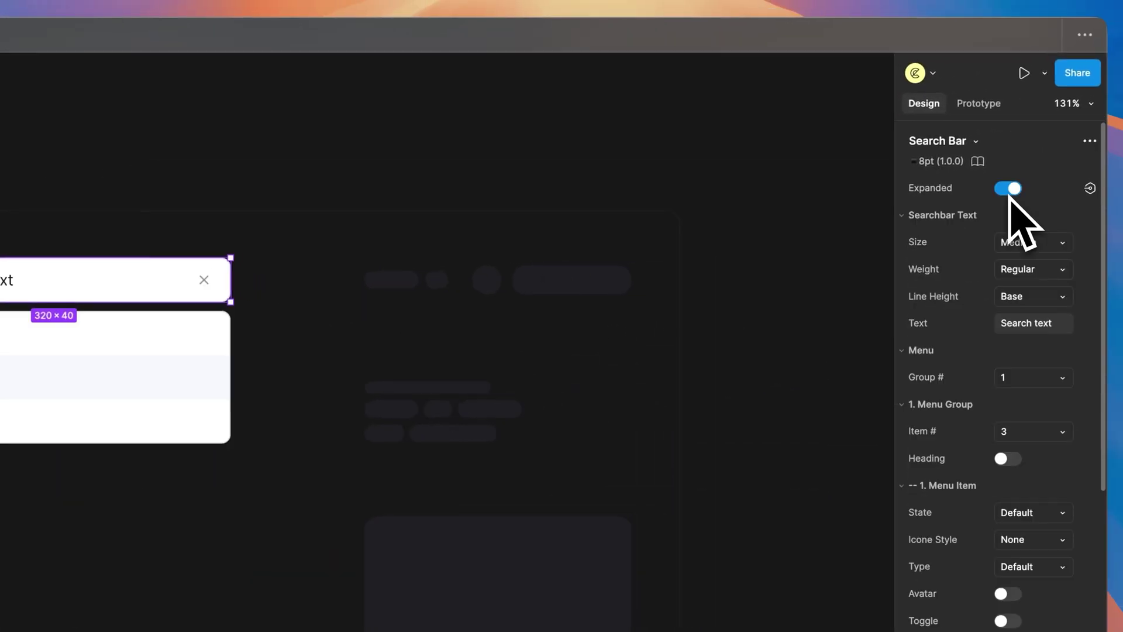
click(1046, 234)
click(989, 245)
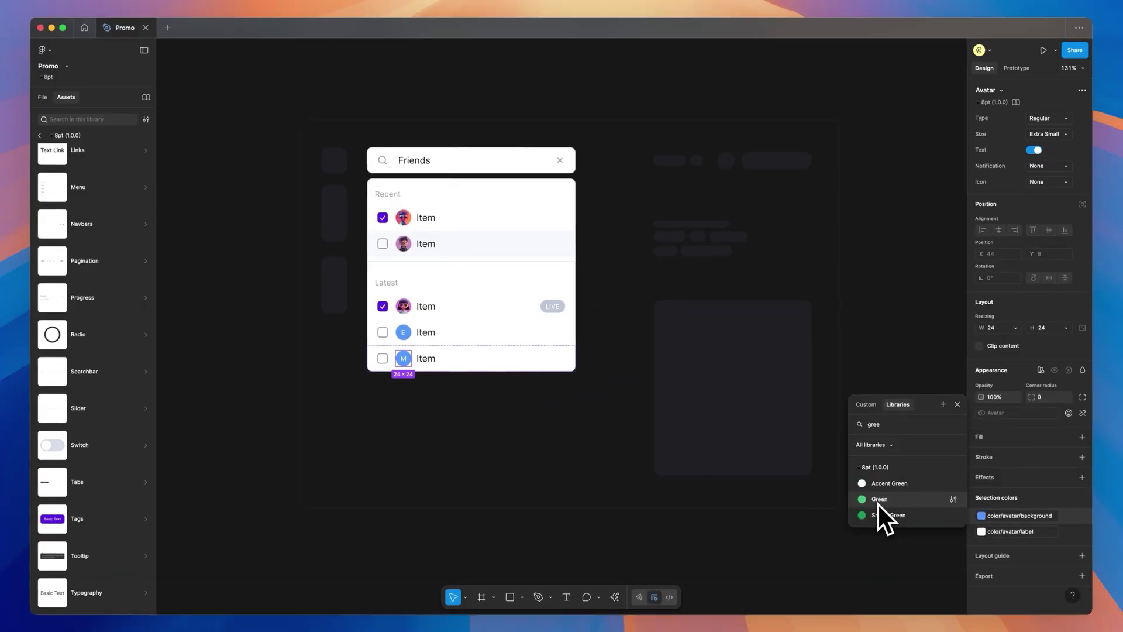
Change the third menu item's avatar and rename its label to a person's name
click(879, 509)
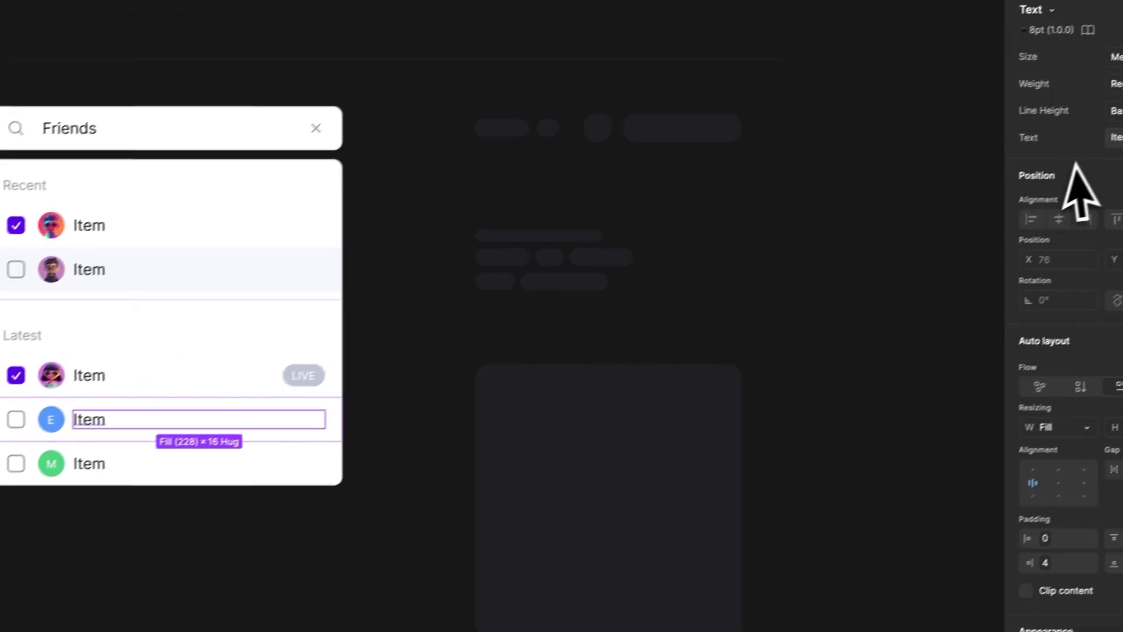
click(1033, 193)
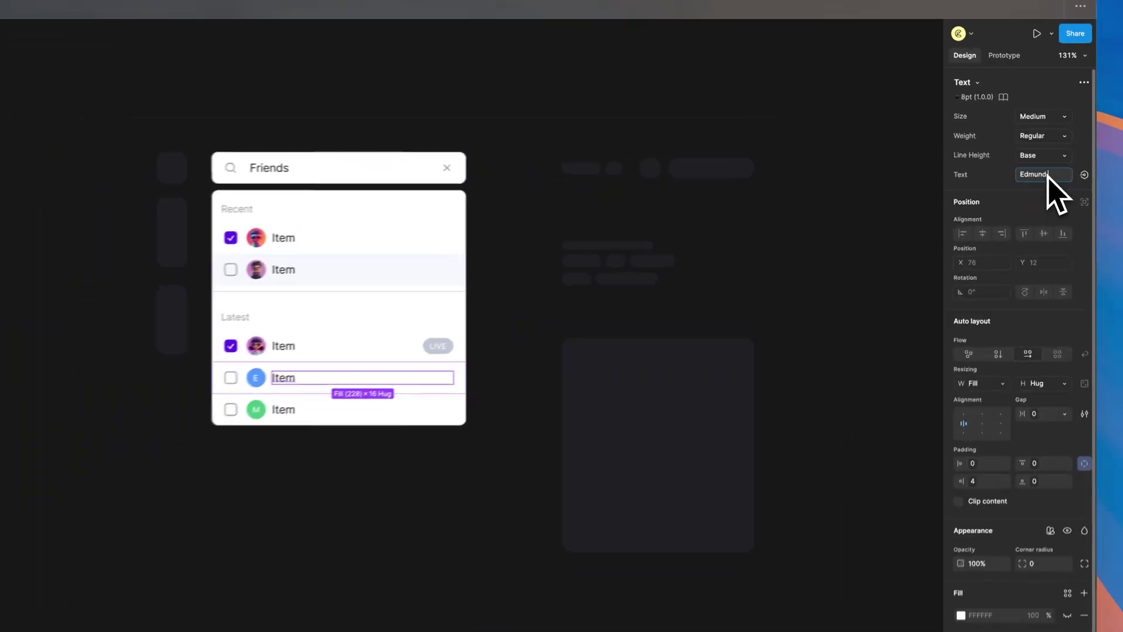
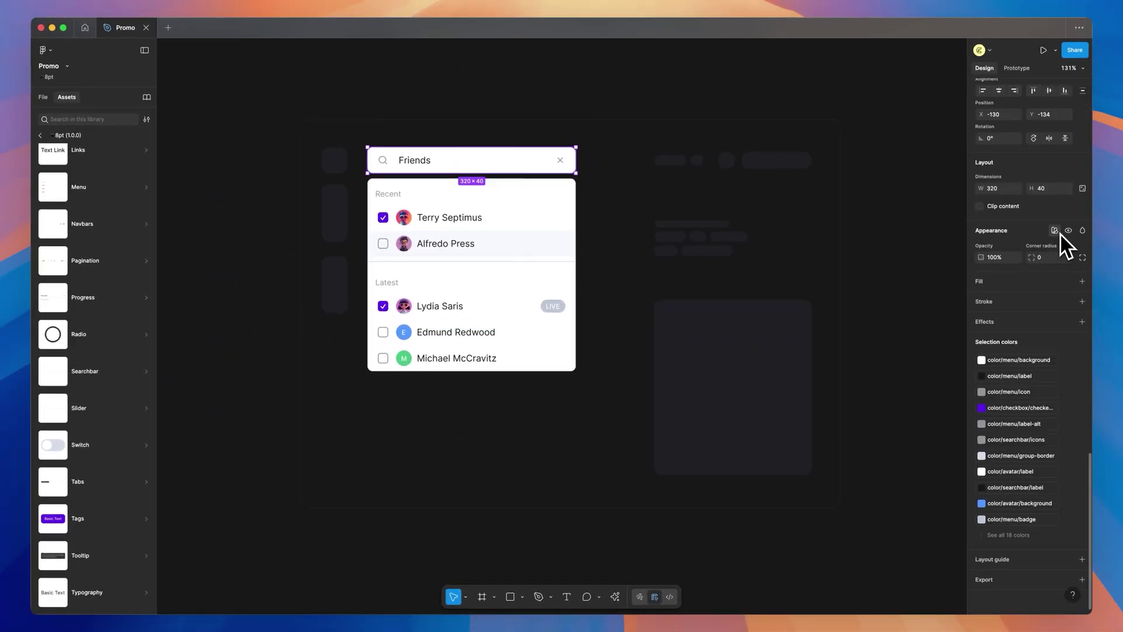
Switch the Searchbar's appearance to dark mode and deselect it
click(1059, 233)
click(906, 295)
click(894, 232)
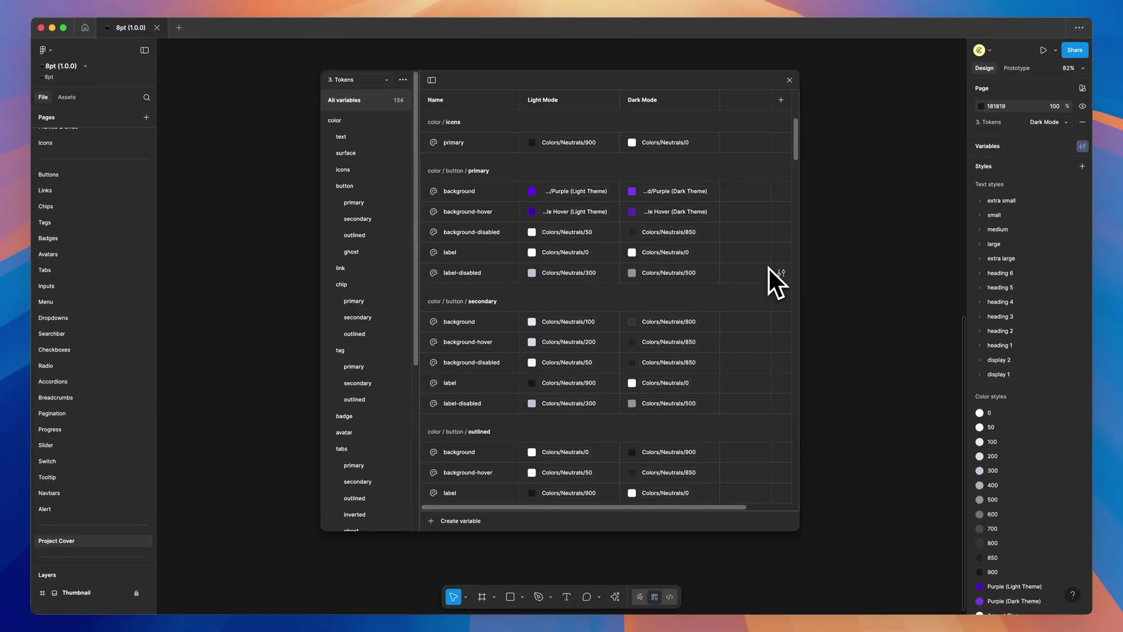
scroll(770, 268, down, 3)
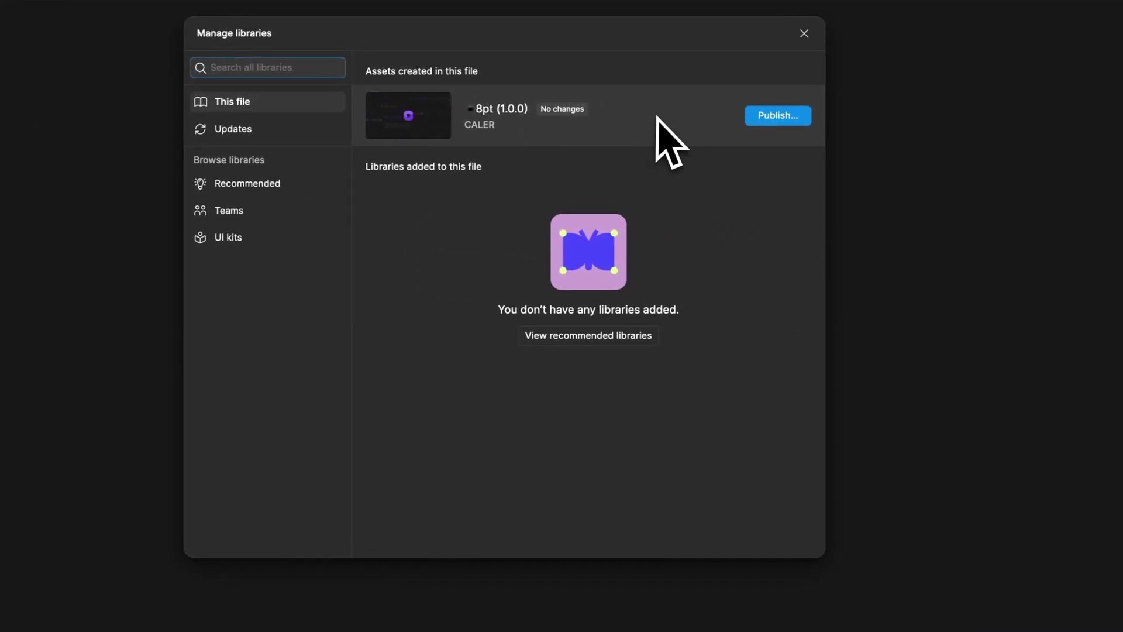
Open the 8pt (1.0.0) library details, scroll its components, and start Publish
click(995, 216)
drag(807, 139, 824, 299)
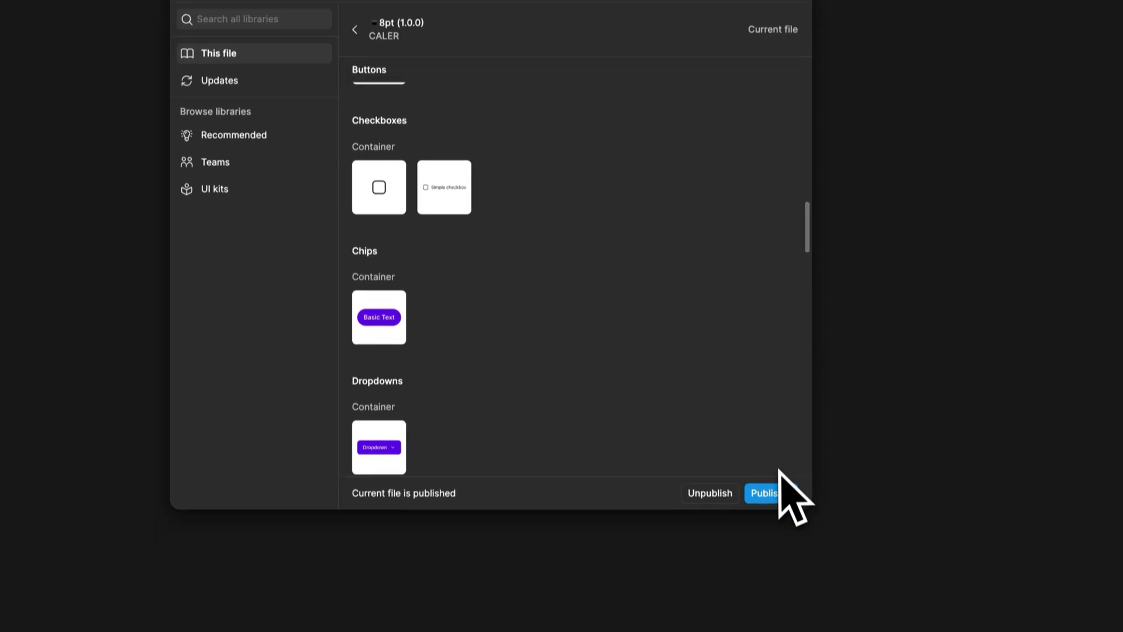
click(781, 537)
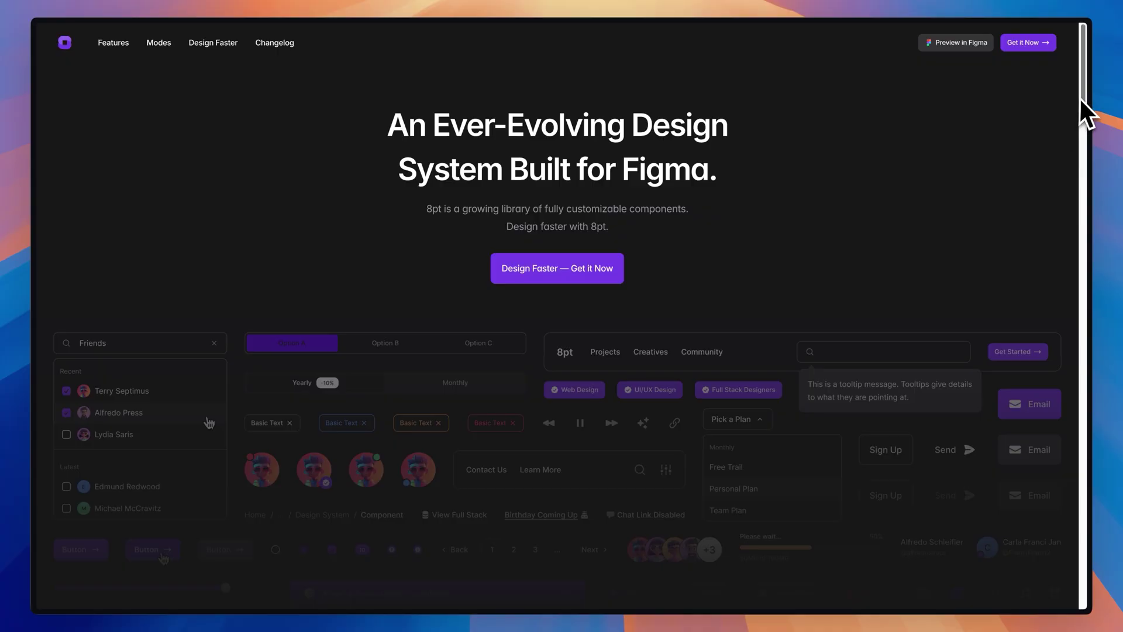
drag(1079, 97, 1108, 529)
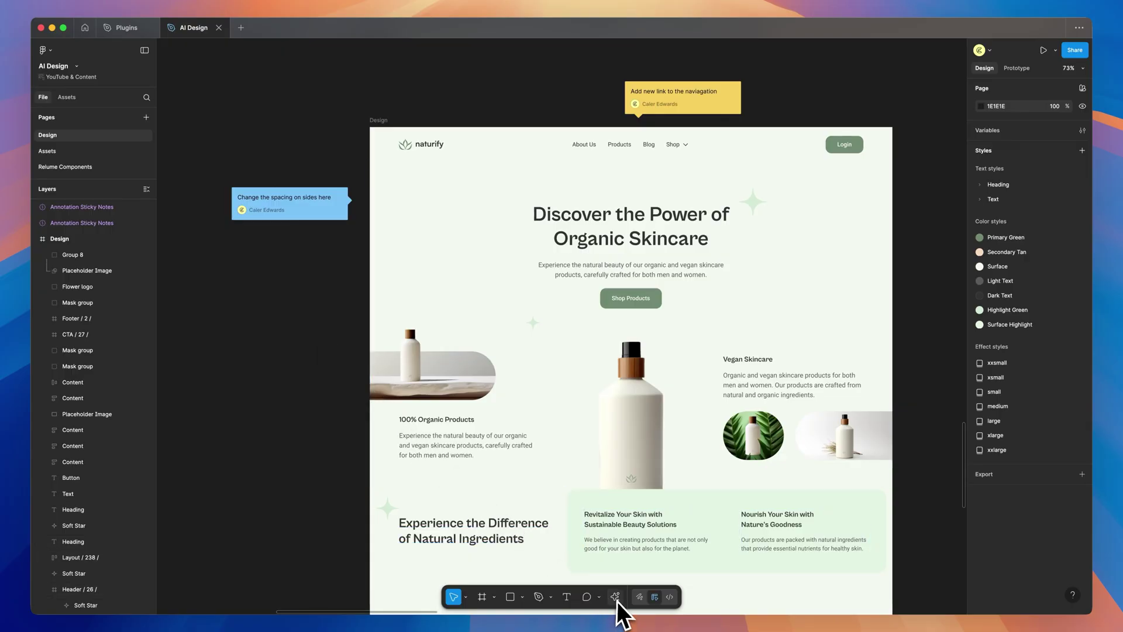
Place a Small annotation sticky note left of the design from Actions
click(618, 601)
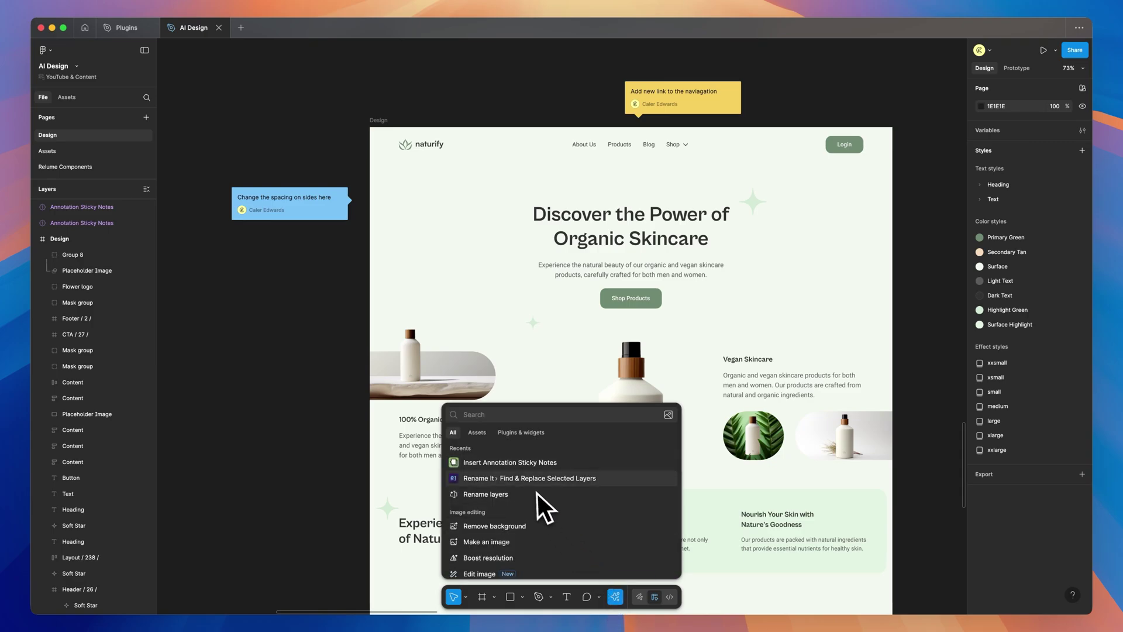
click(500, 466)
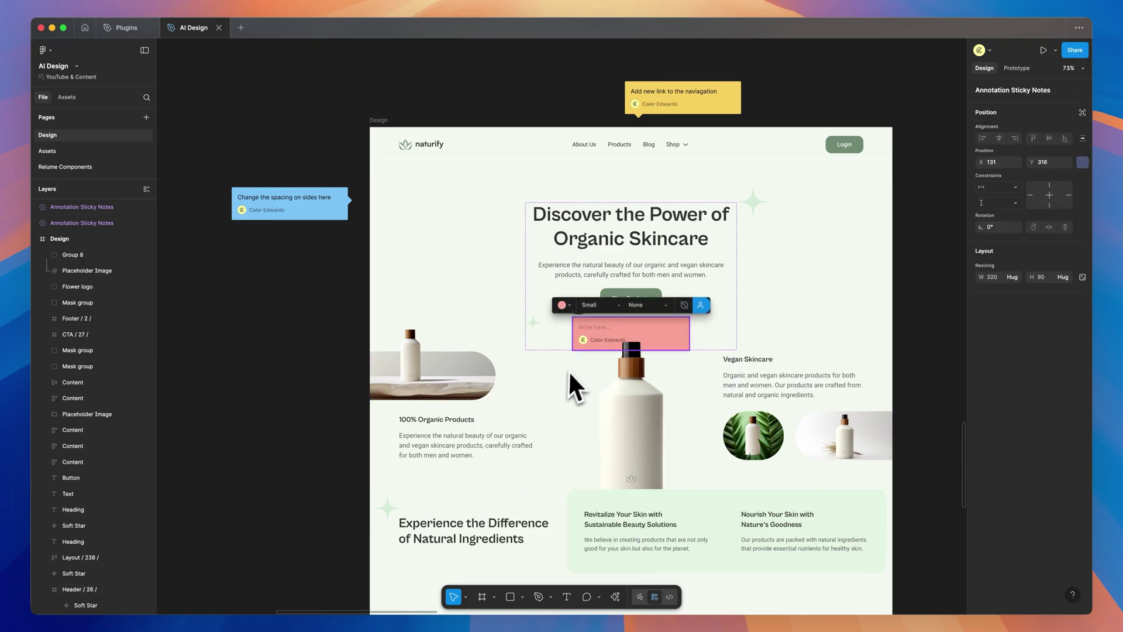
mouse_move(645, 328)
mouse_down()
mouse_move(501, 347)
mouse_move(266, 313)
mouse_move(318, 323)
mouse_up()
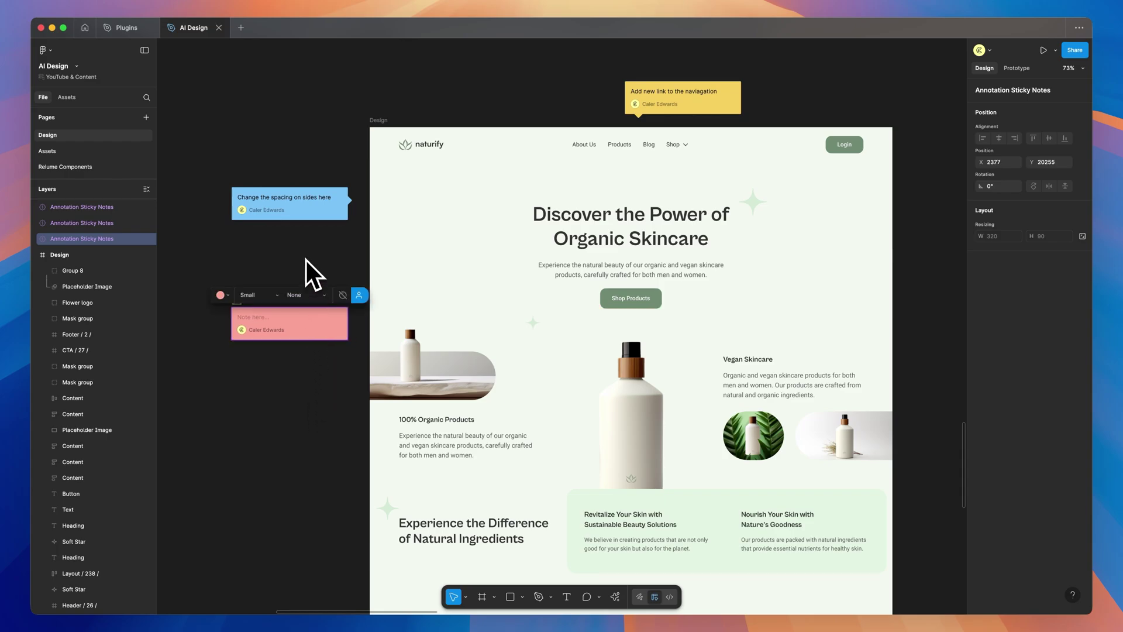
click(263, 297)
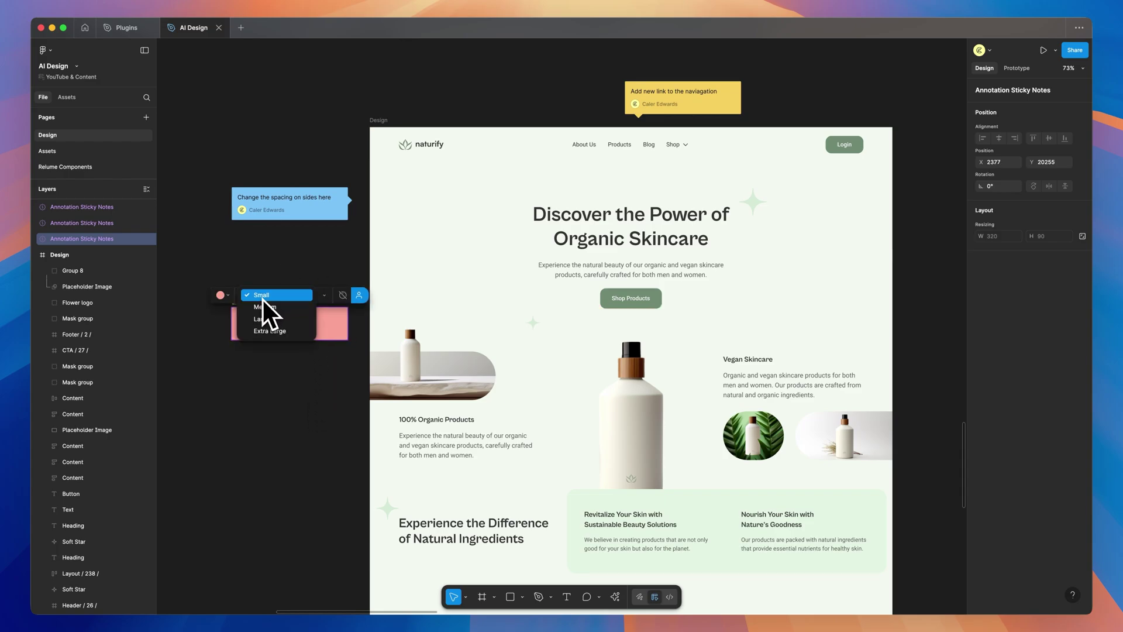
click(229, 295)
click(228, 295)
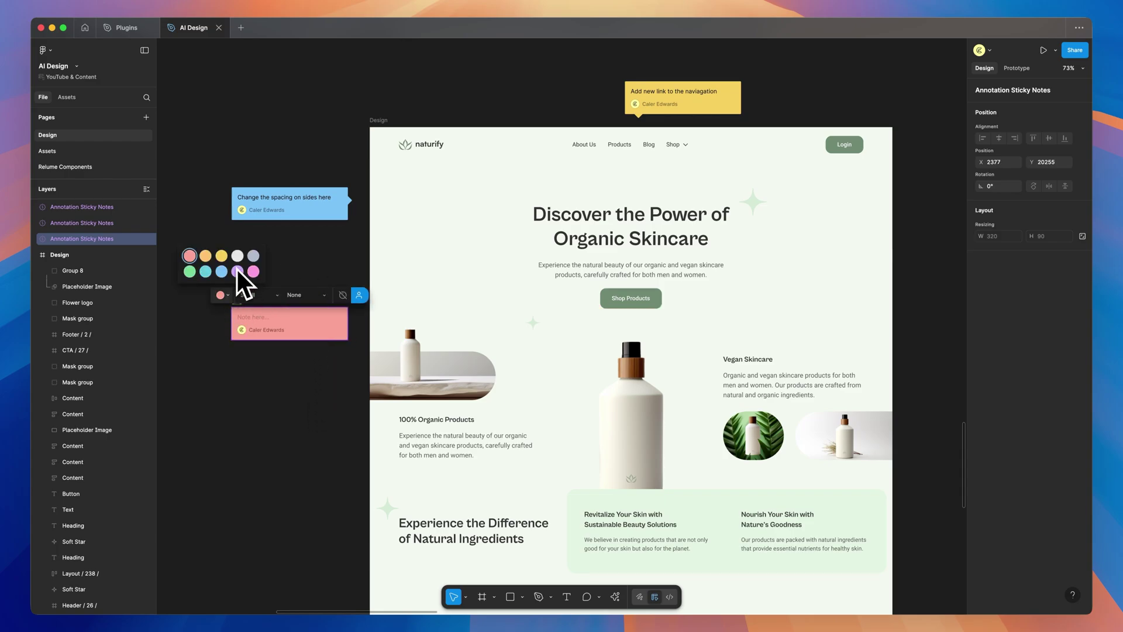
Try Right Top and Bottom Right, then set the note's arrow to Top Right
click(309, 296)
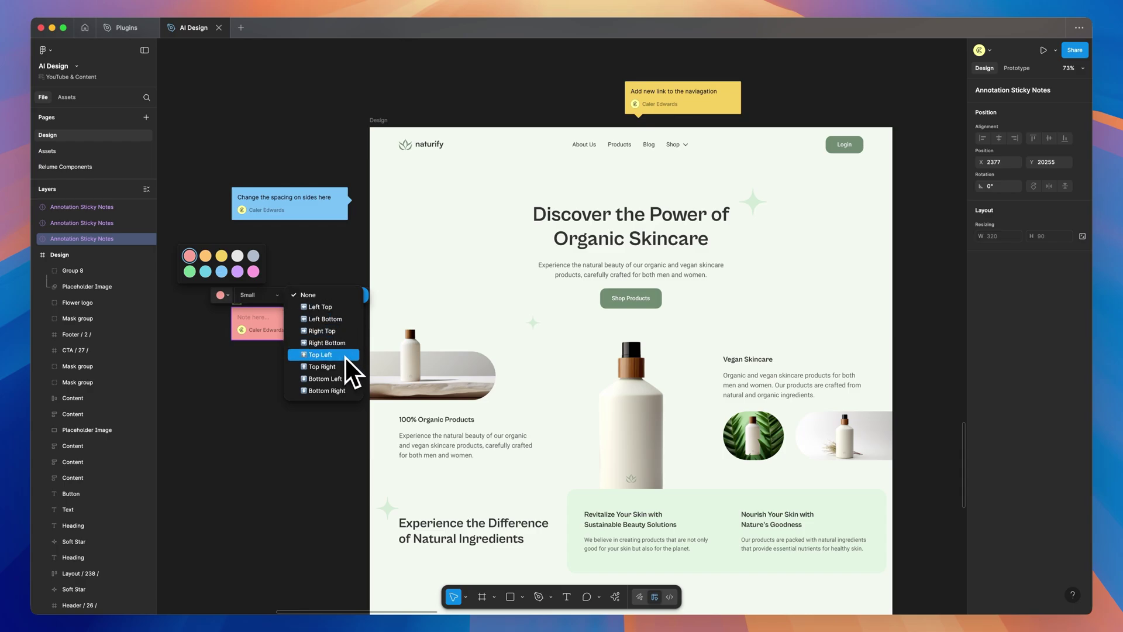
key(Up)
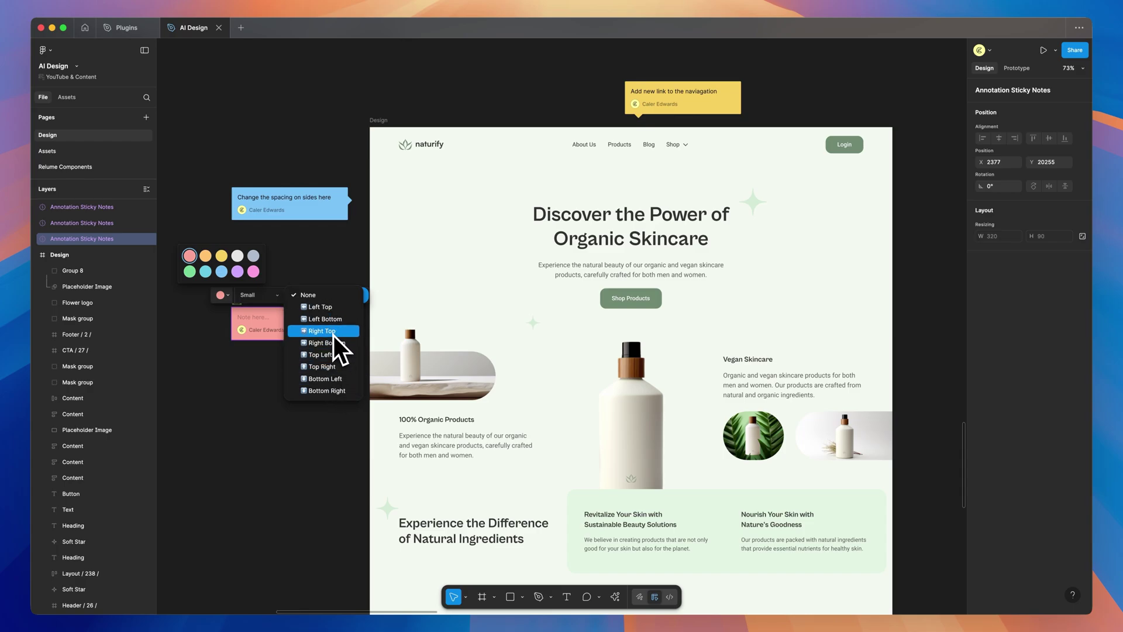
click(334, 335)
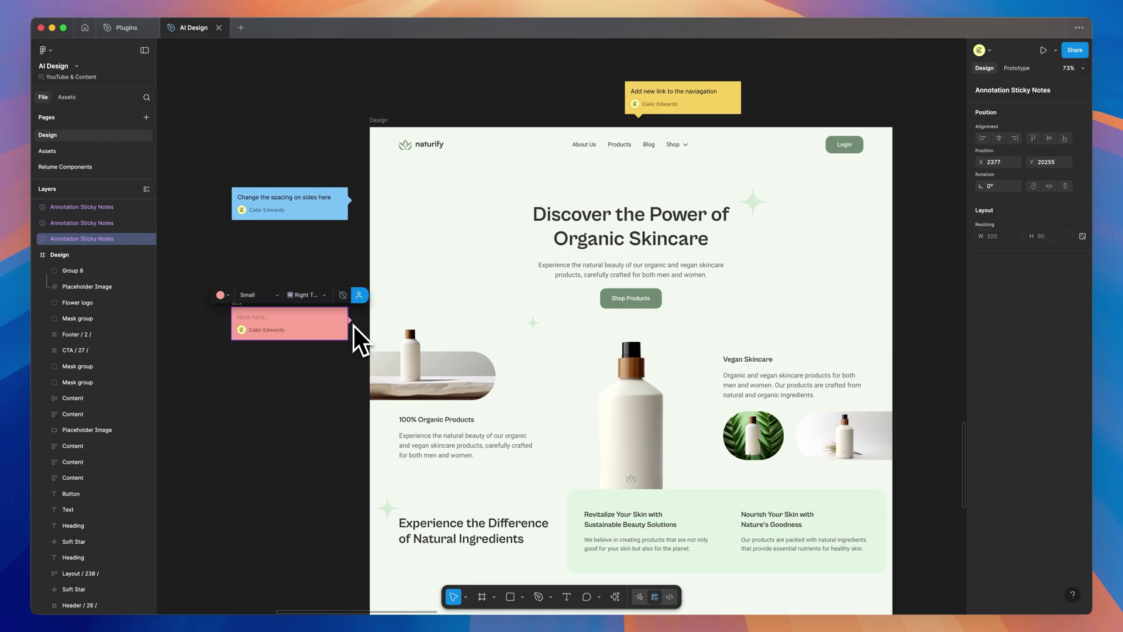
click(318, 296)
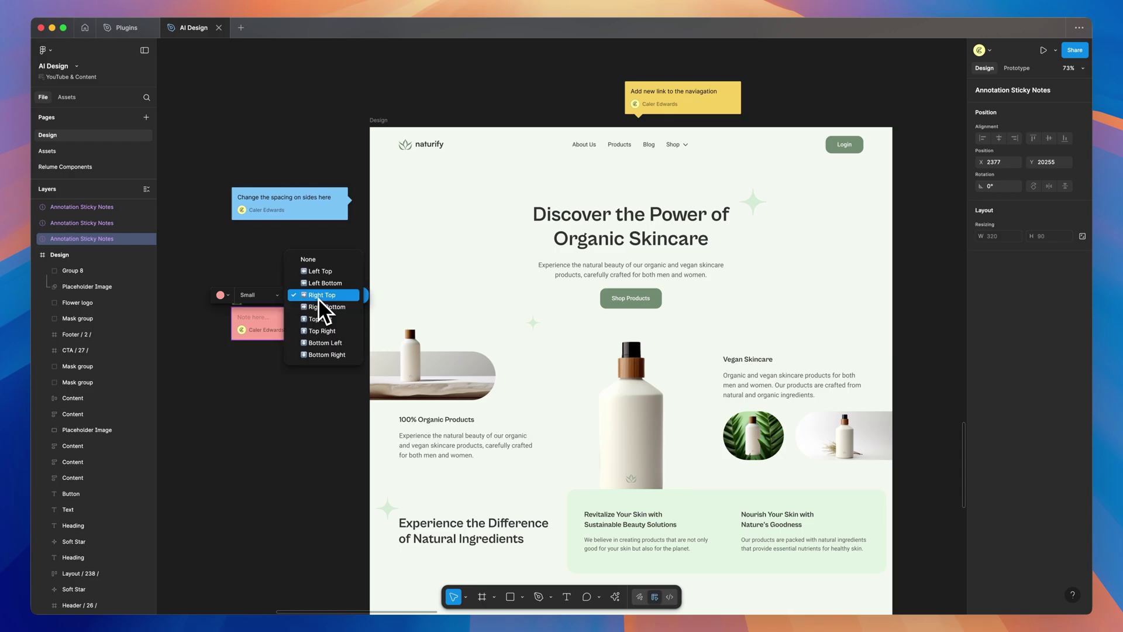
click(329, 355)
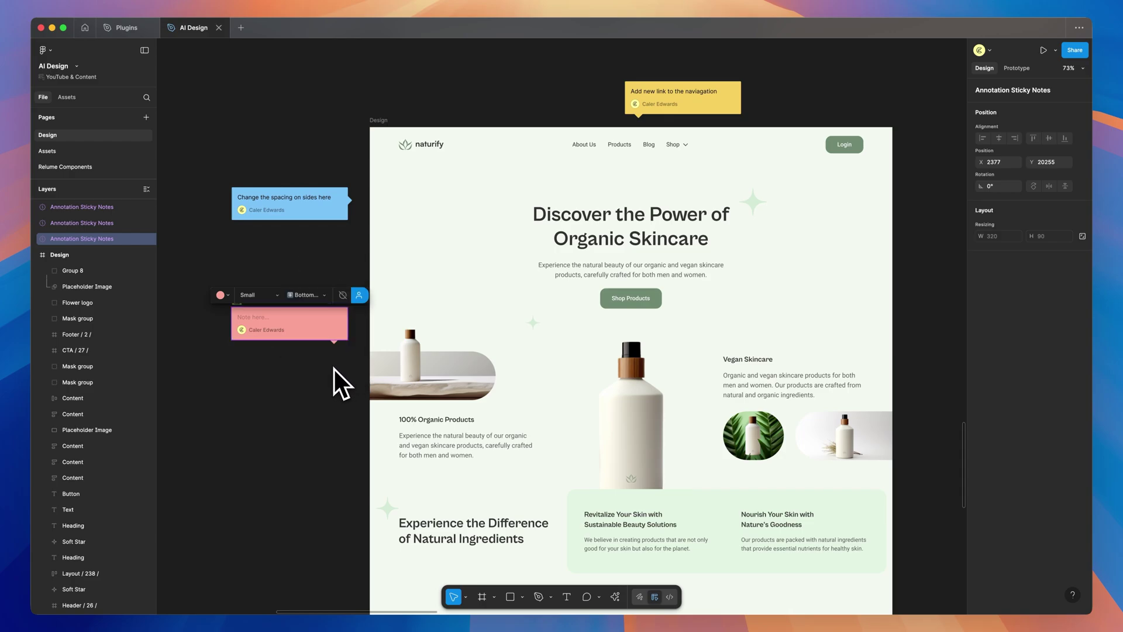
click(311, 297)
click(327, 272)
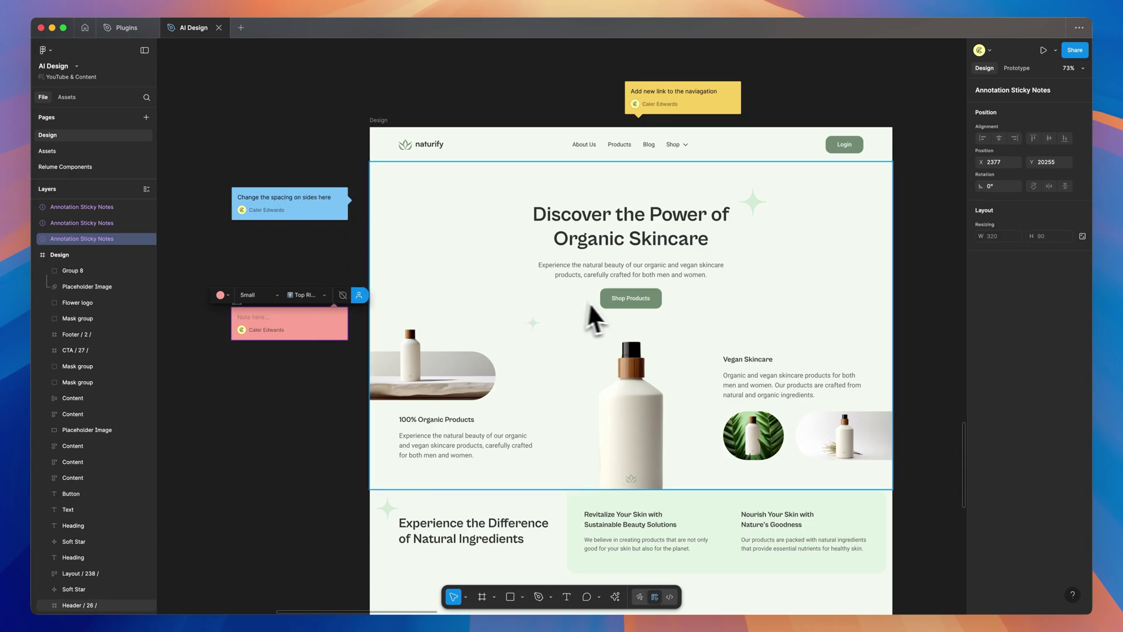
click(652, 307)
double_click(652, 306)
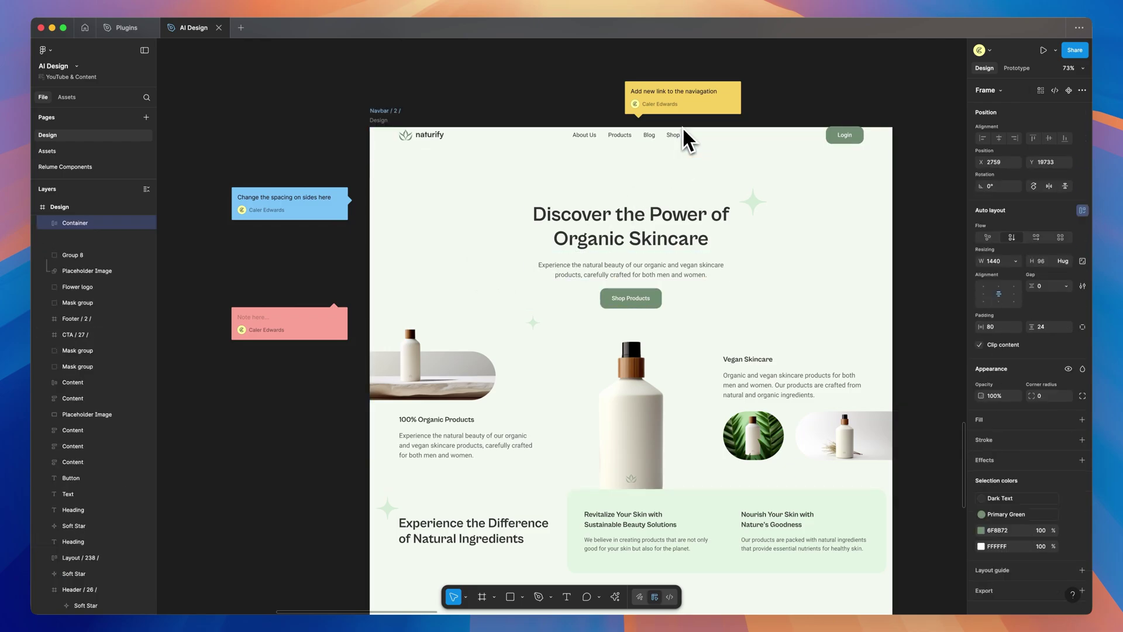
Post a test comment 'asdfasdfsaf' above the design
click(679, 146)
click(336, 412)
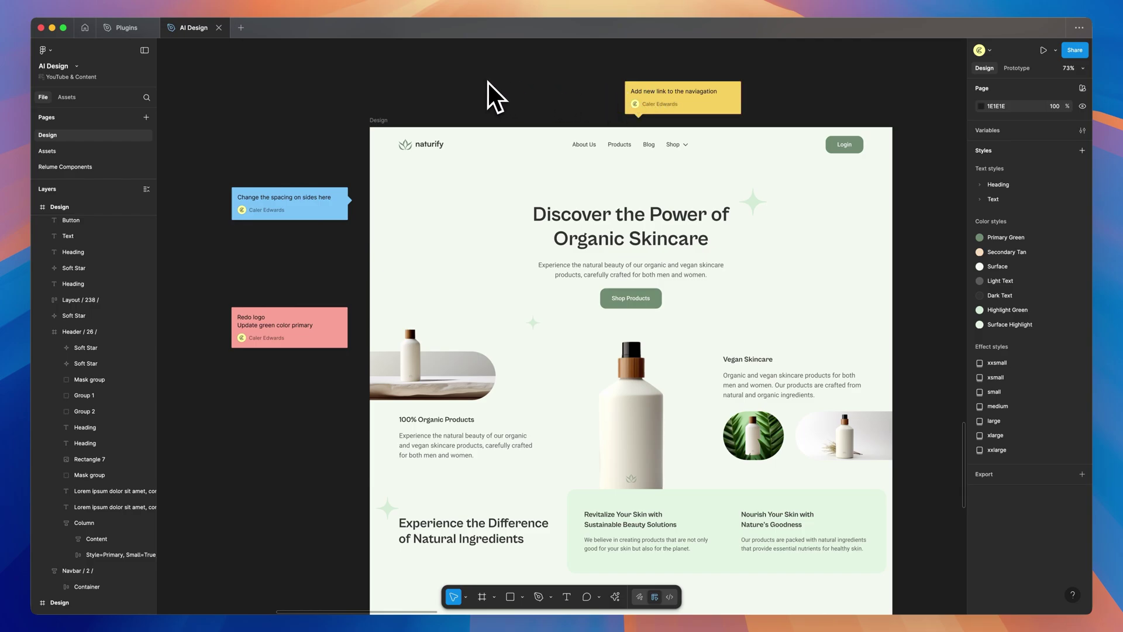
key(c)
click(469, 79)
text(asdfasdfsaf)
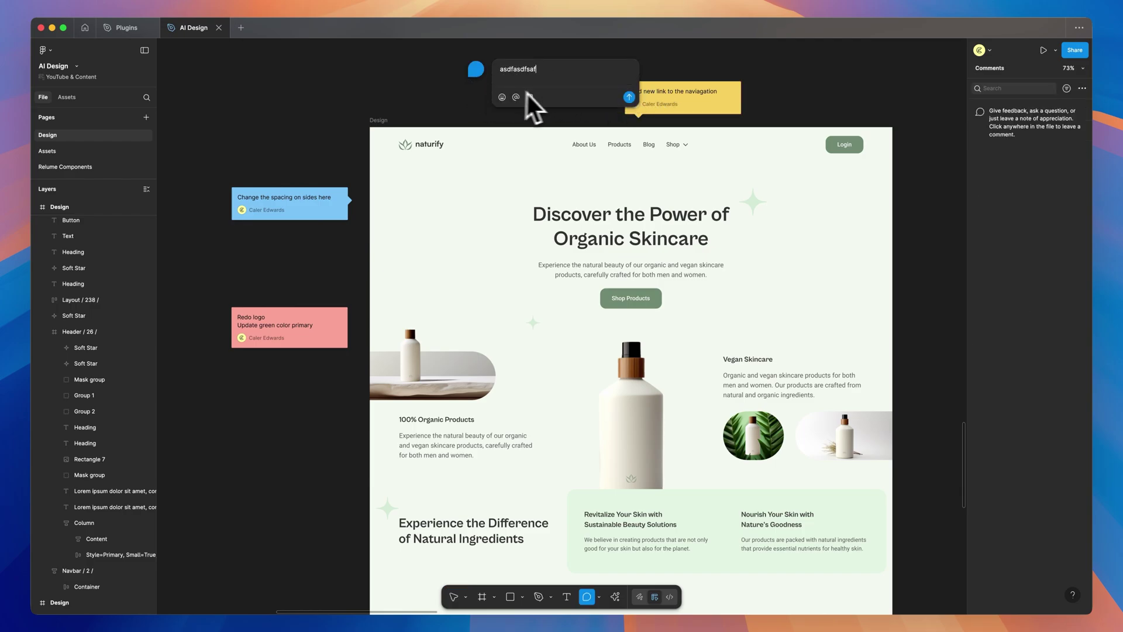
click(629, 97)
Open the comment's full thread, drag it aside, and close it
key(Escape)
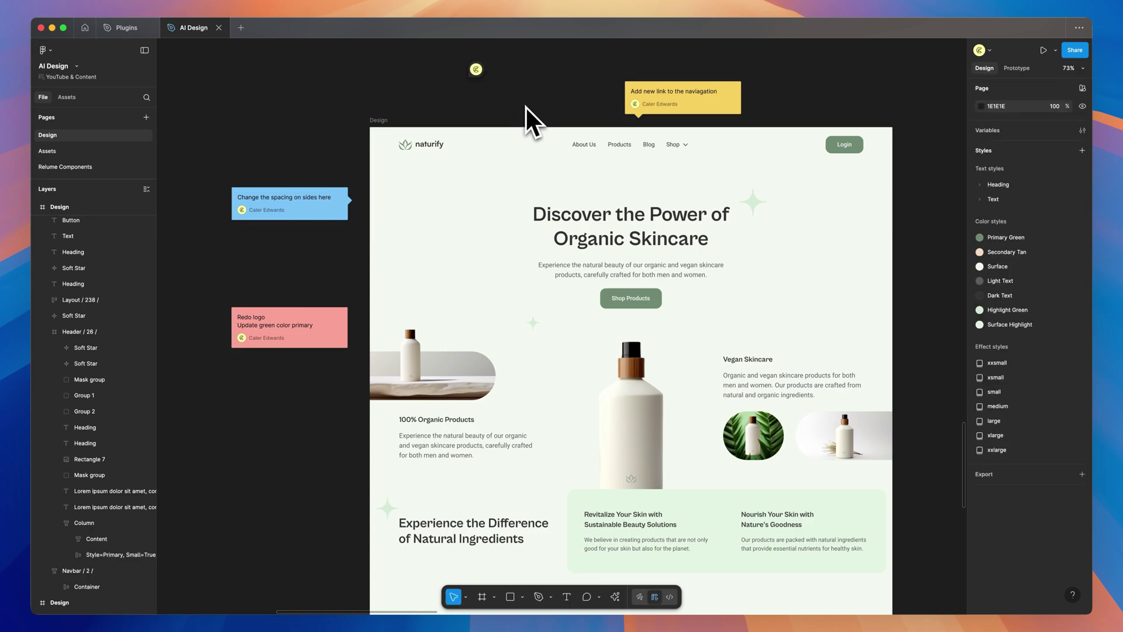
mouse_move(482, 75)
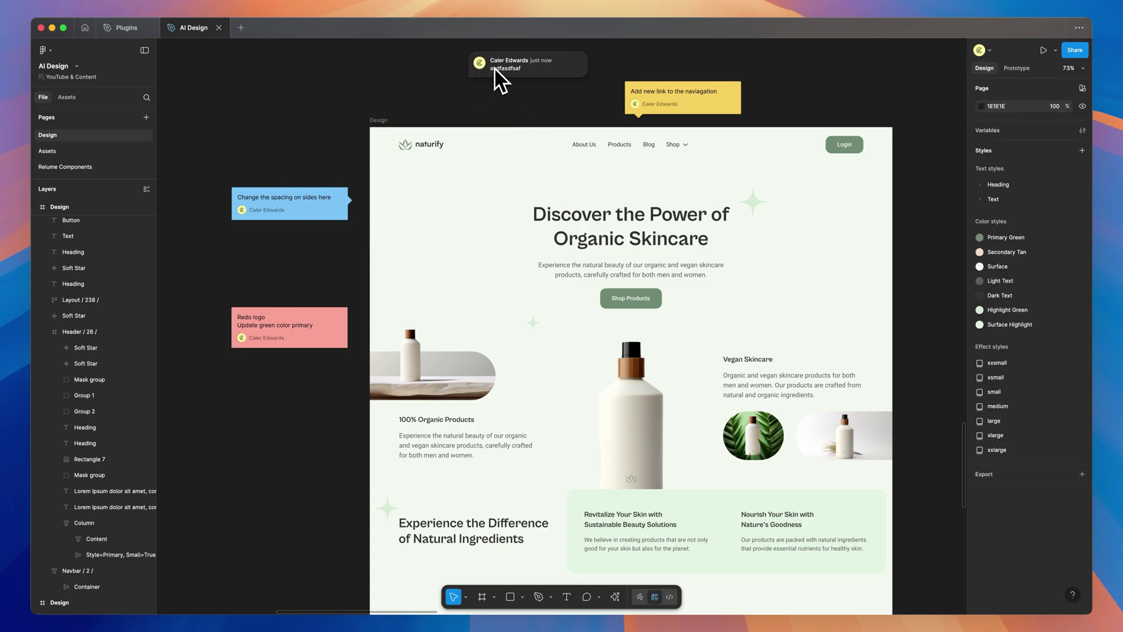
click(494, 68)
drag(595, 59, 279, 65)
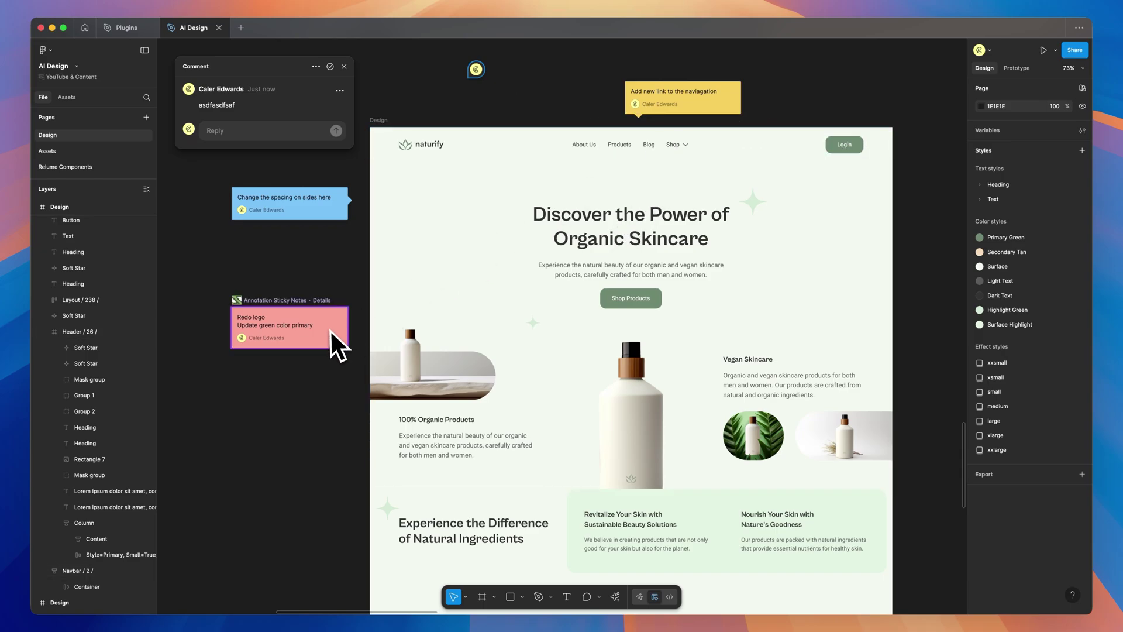
click(344, 66)
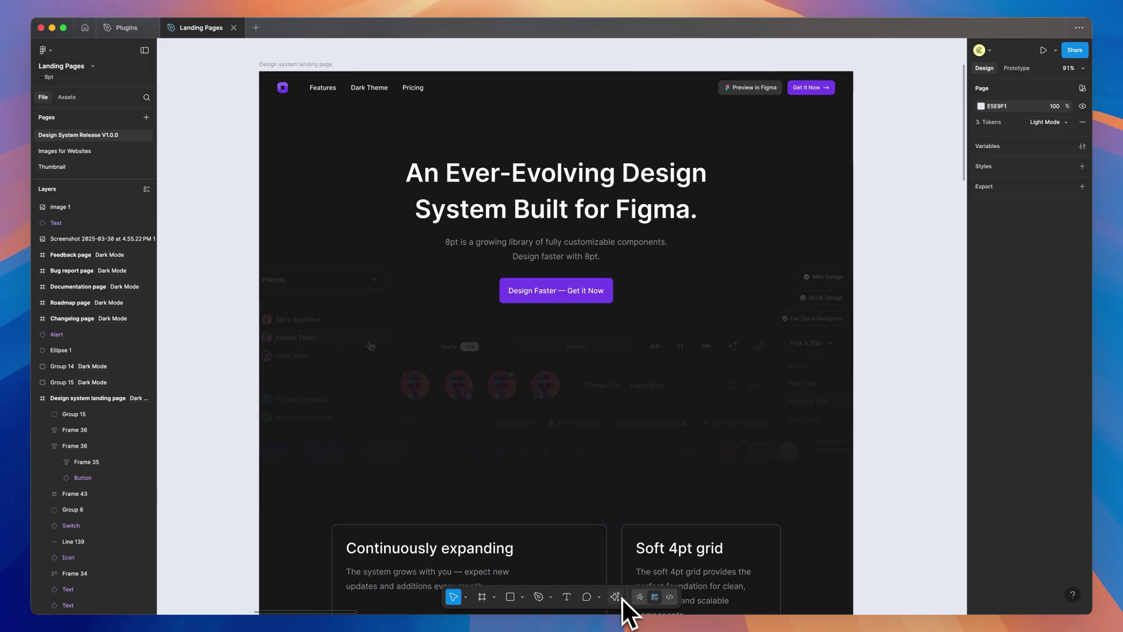
Select the Design Faster — Get it Now button and launch Beautiful Shadows
click(617, 598)
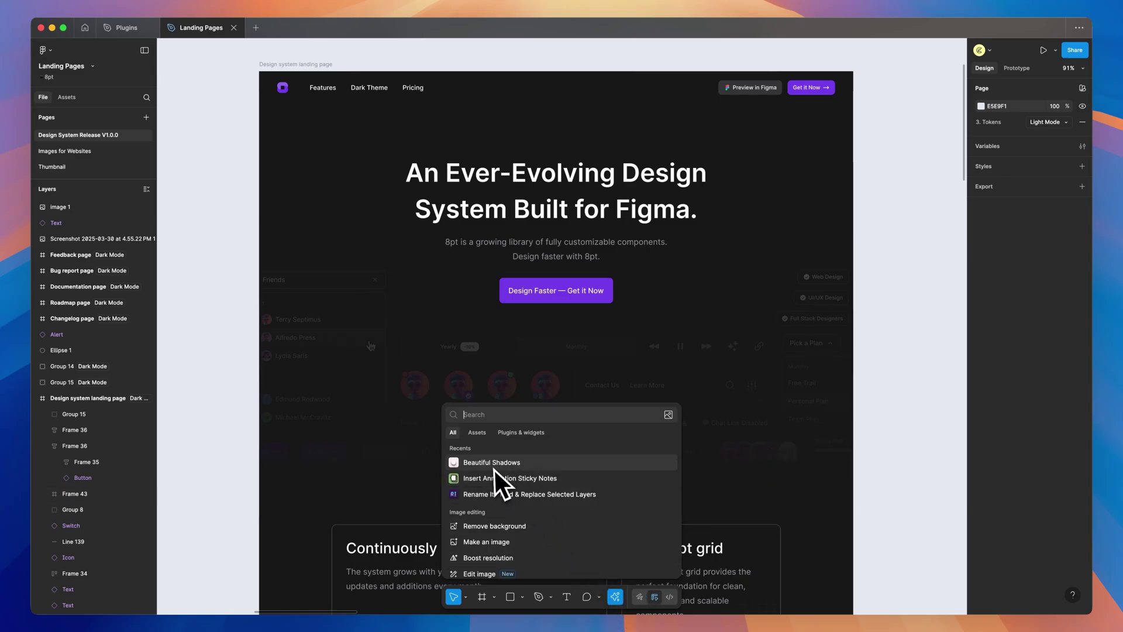
click(560, 288)
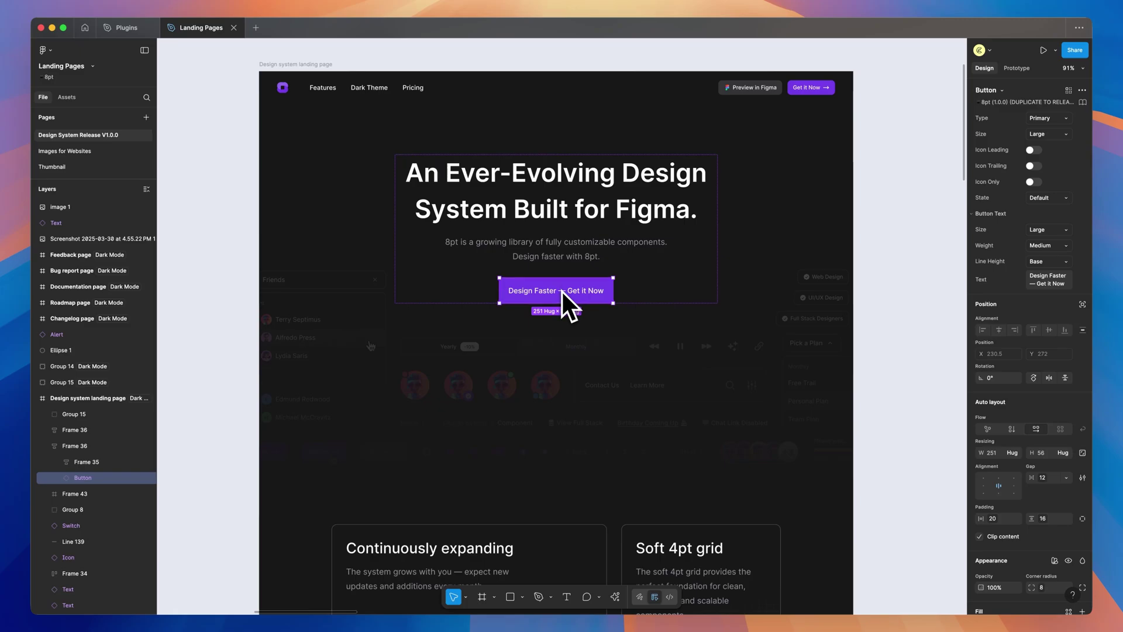
click(615, 596)
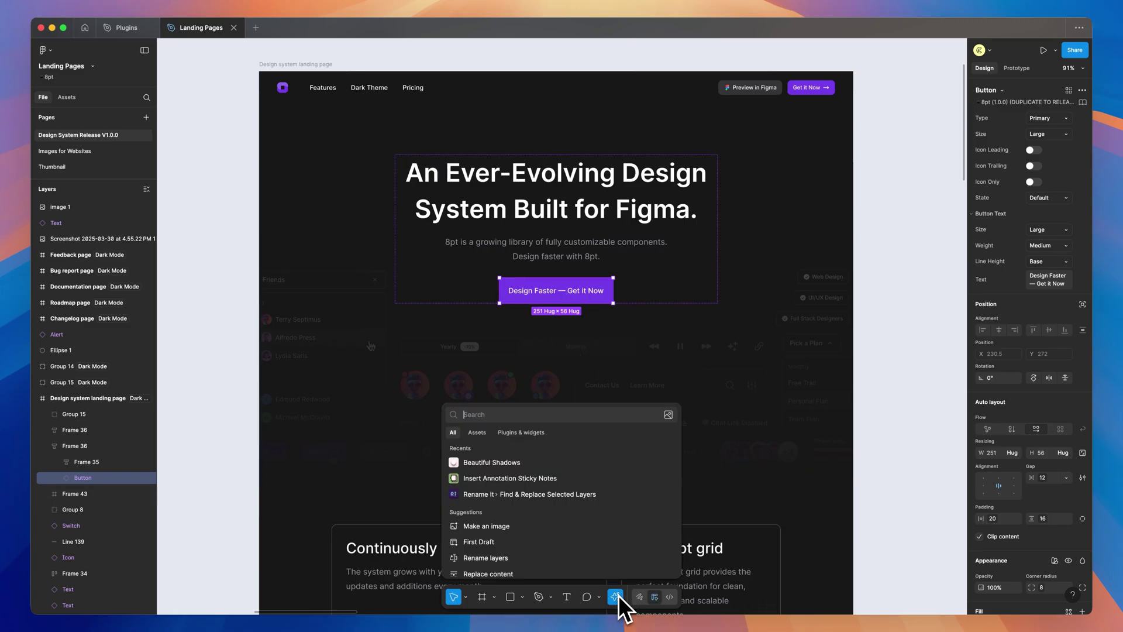
click(489, 463)
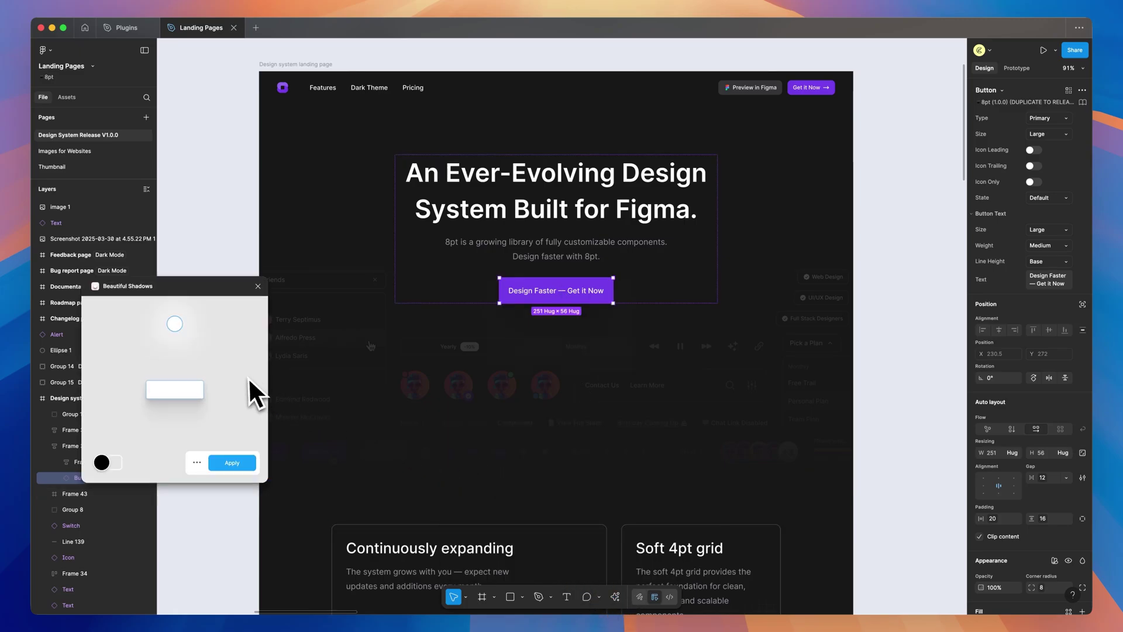
Set the shadow colour to hex 753EE9 and raise the light source
drag(174, 324, 175, 297)
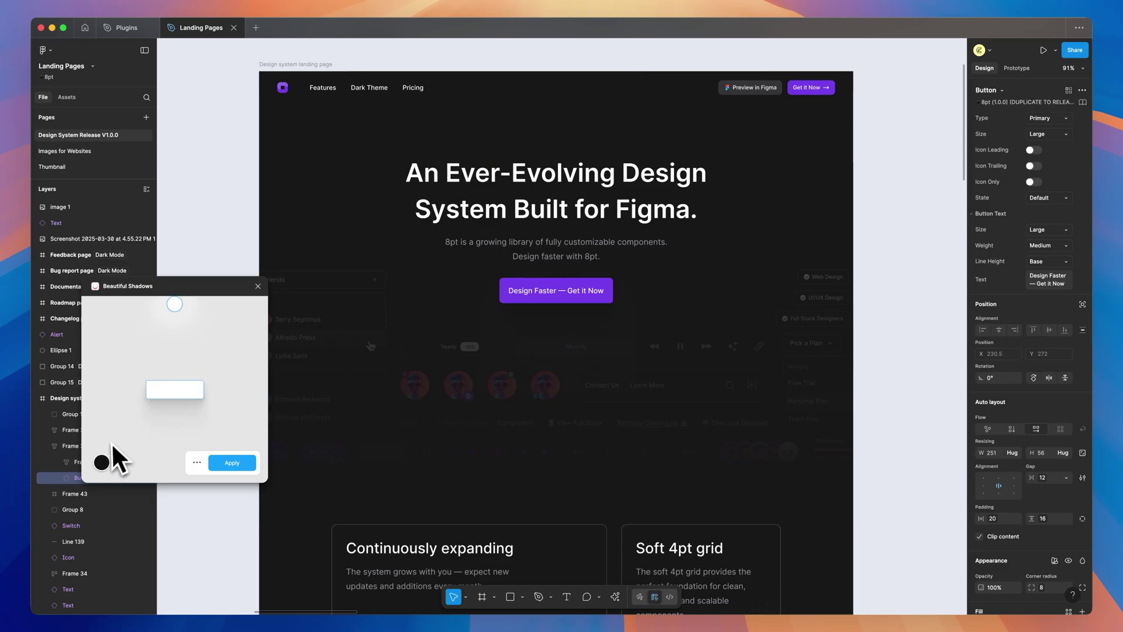
click(102, 462)
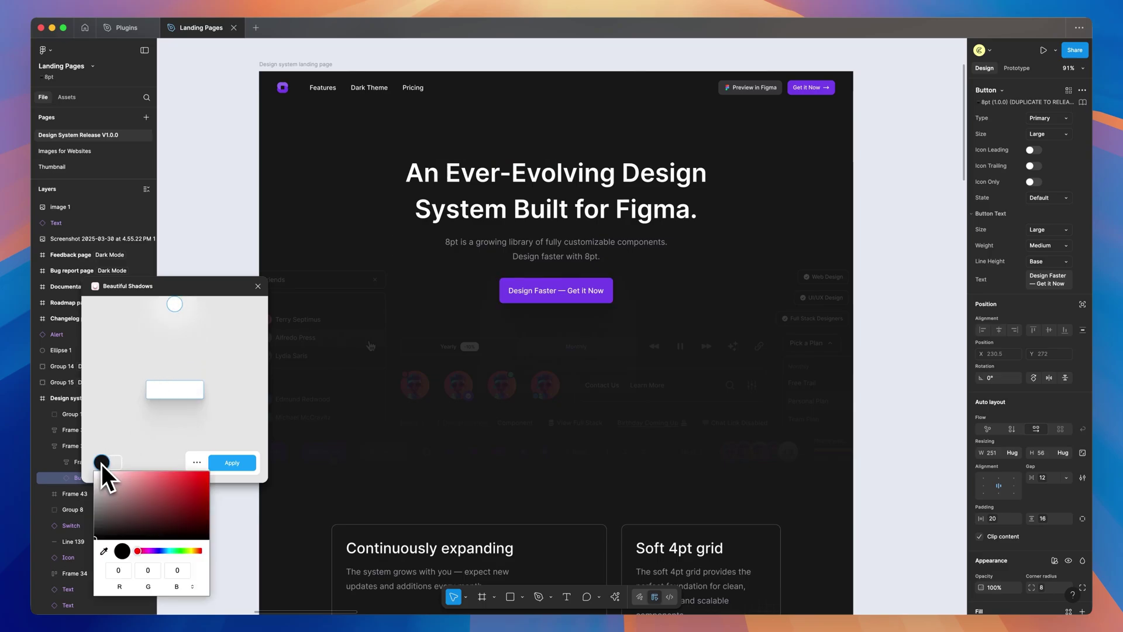
click(192, 586)
click(193, 588)
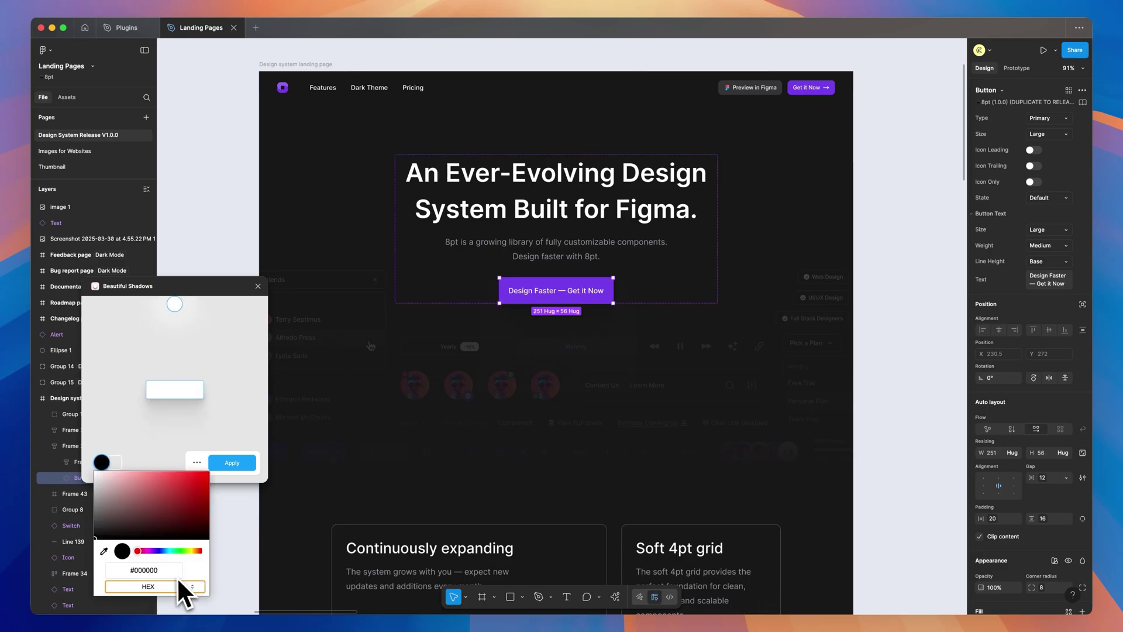
click(171, 573)
text(#753EE9)
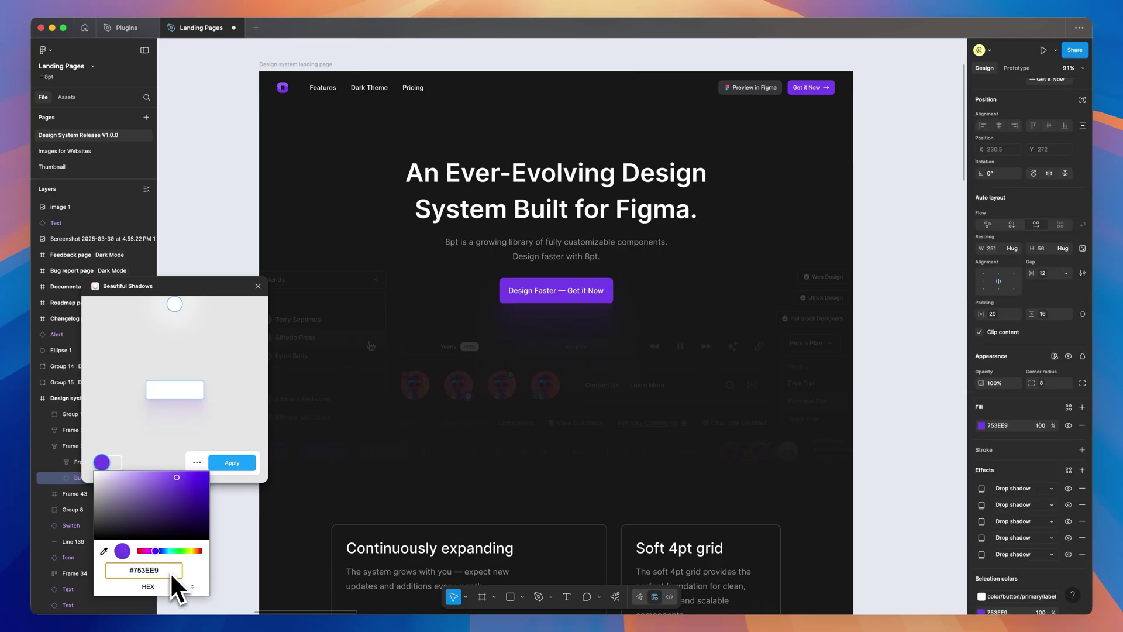
click(202, 430)
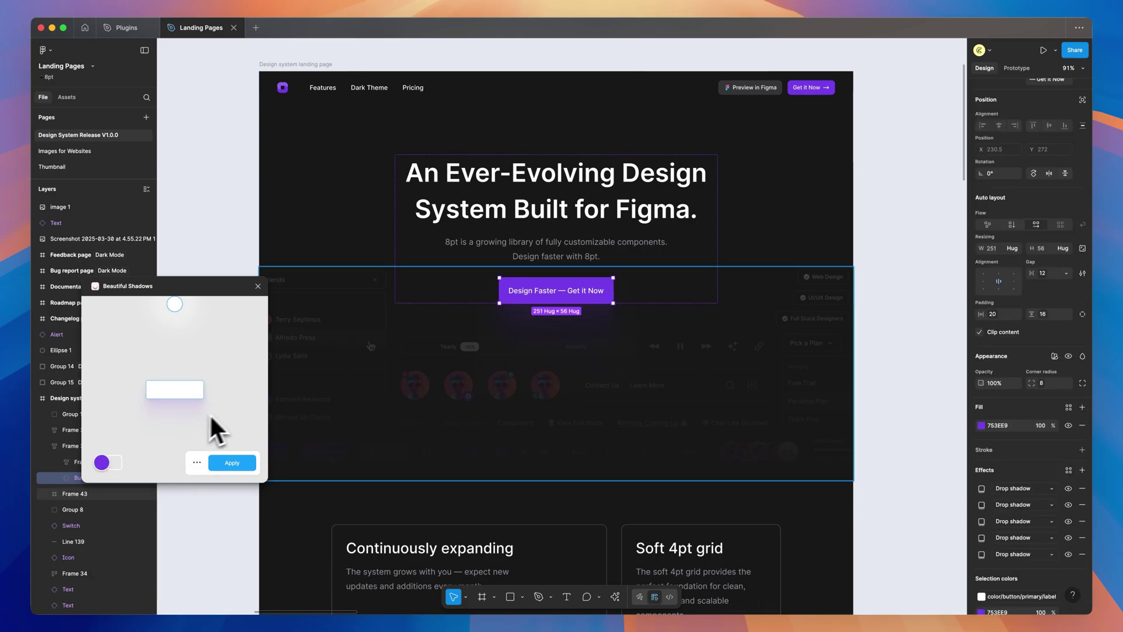
Reposition the light source nearly straight above to lengthen the shadow
scroll(579, 322, up, 5)
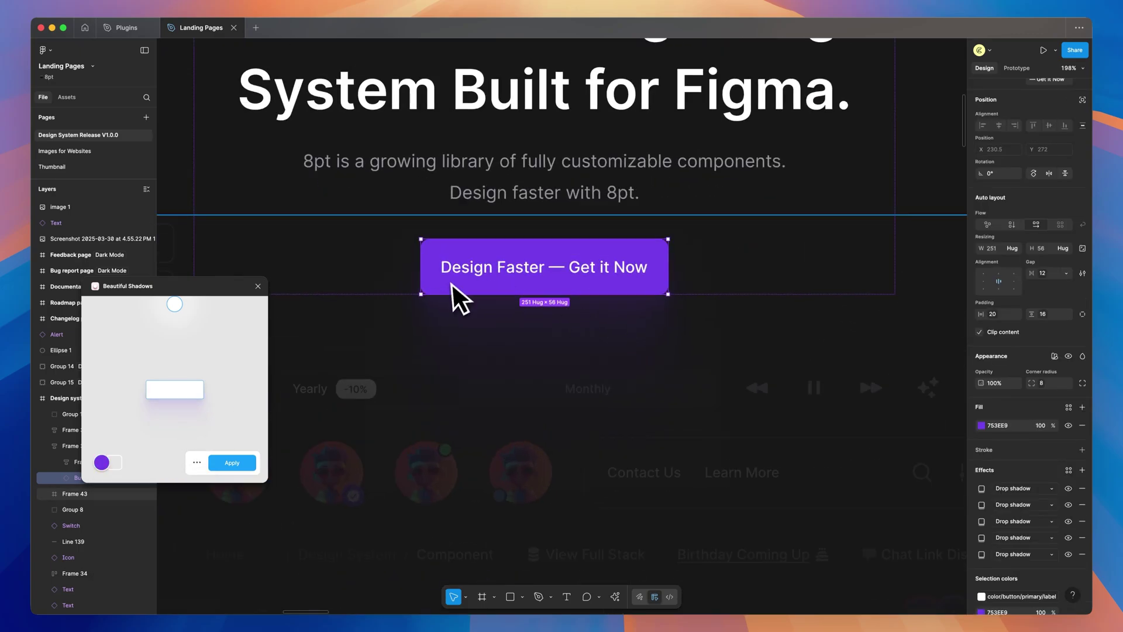
click(197, 462)
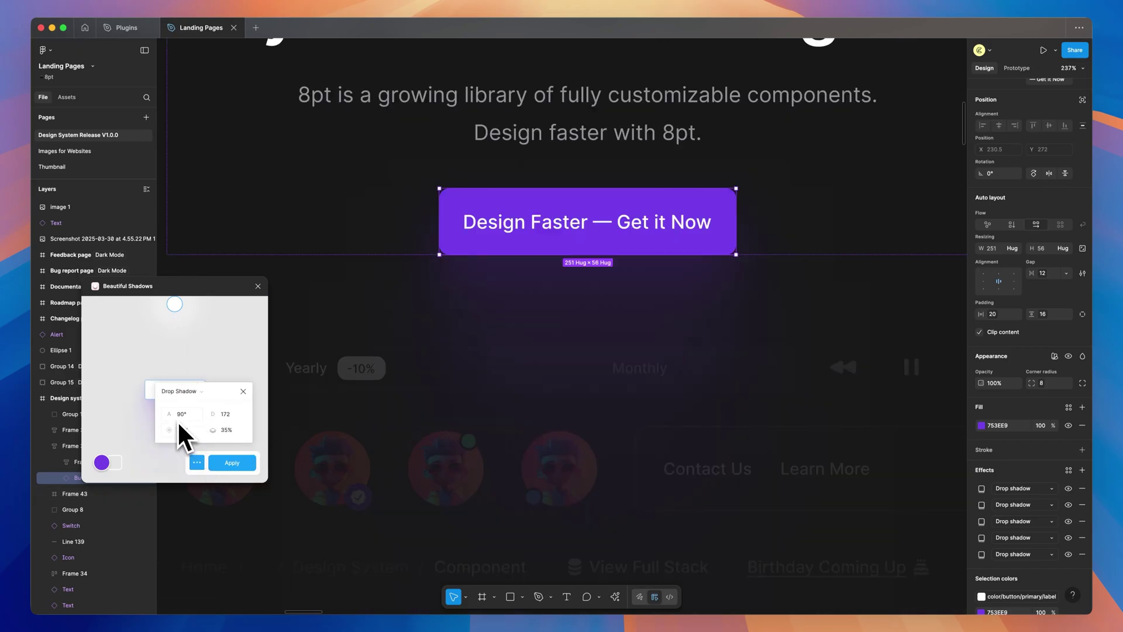
drag(175, 305, 107, 366)
drag(144, 328, 179, 354)
drag(177, 310, 176, 353)
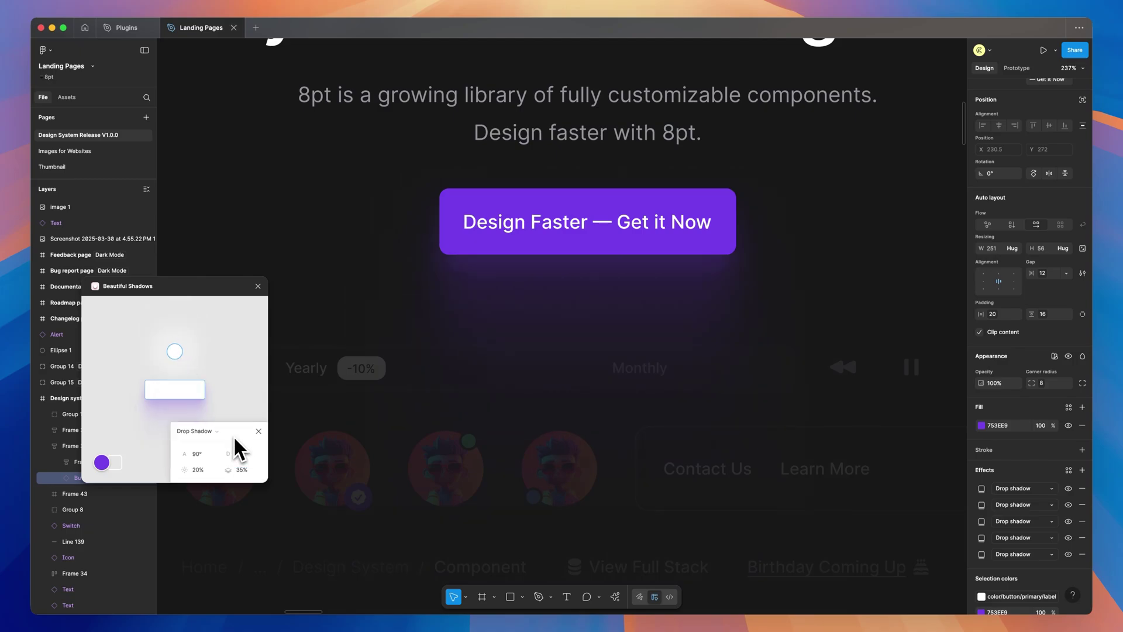
drag(175, 353, 175, 318)
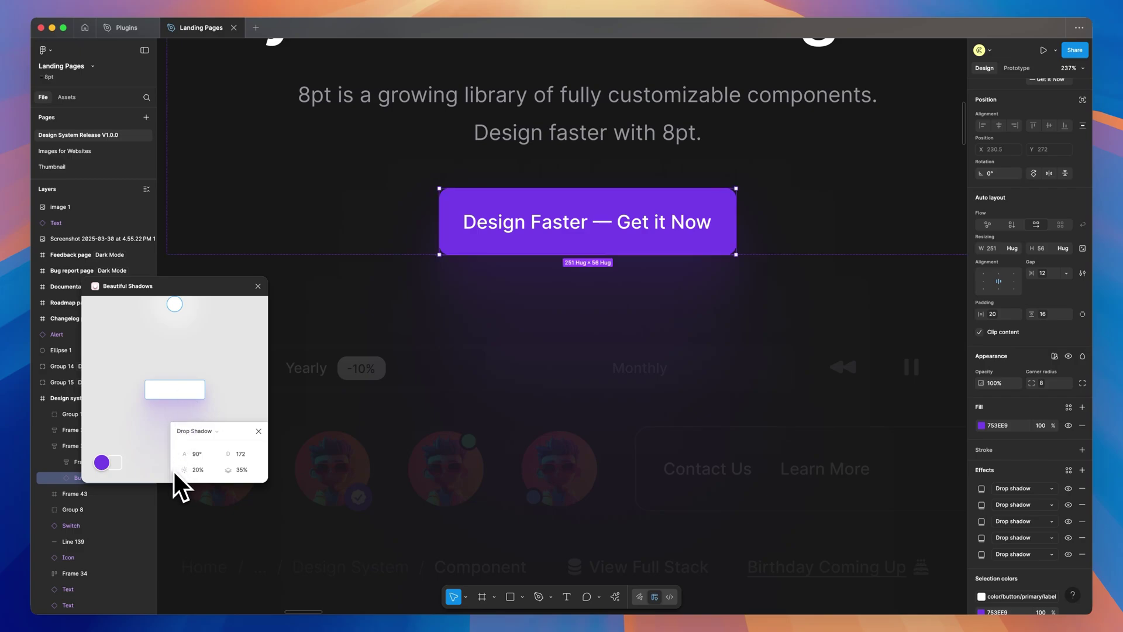
drag(227, 434, 226, 391)
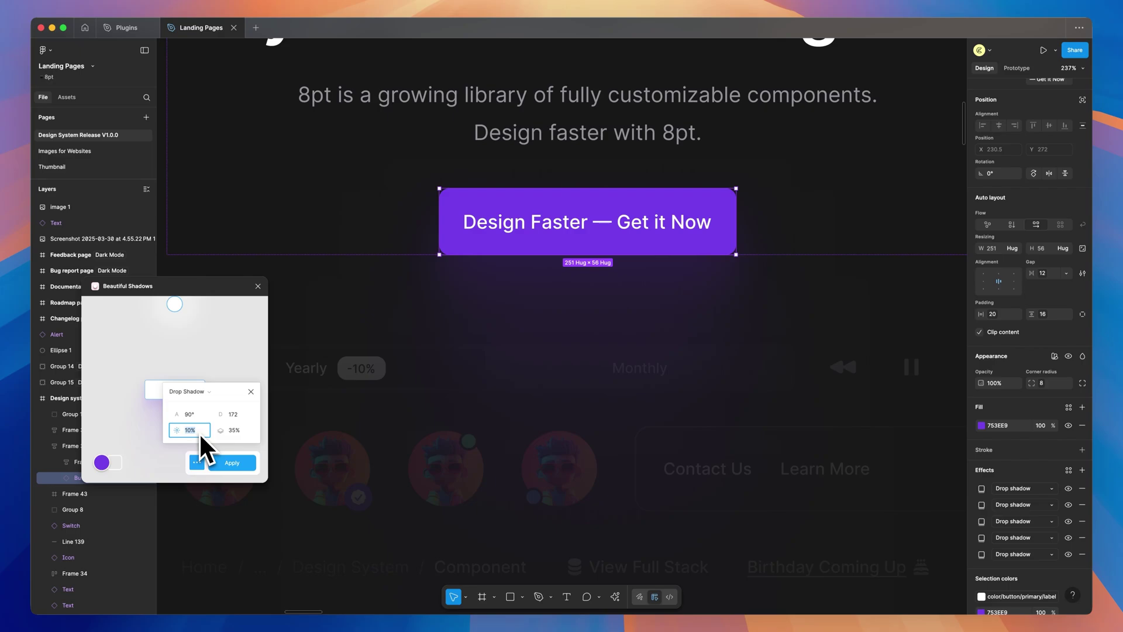
Change the 35% shadow value to 50, lower the light source, and apply the shadows
key(Return)
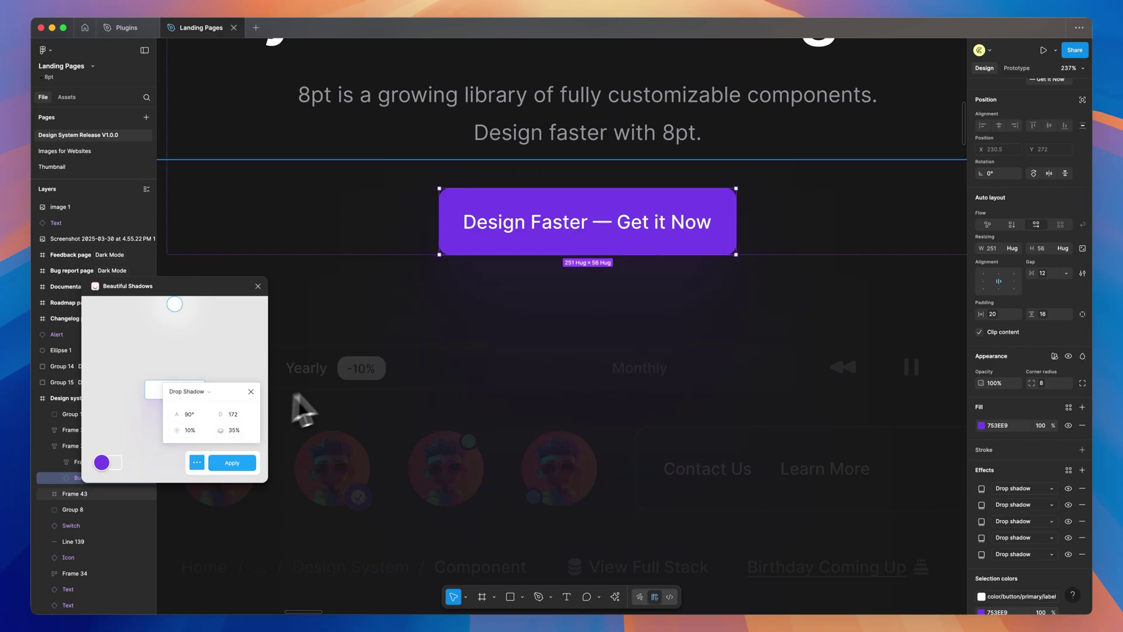
click(234, 430)
text(50)
drag(175, 301, 174, 320)
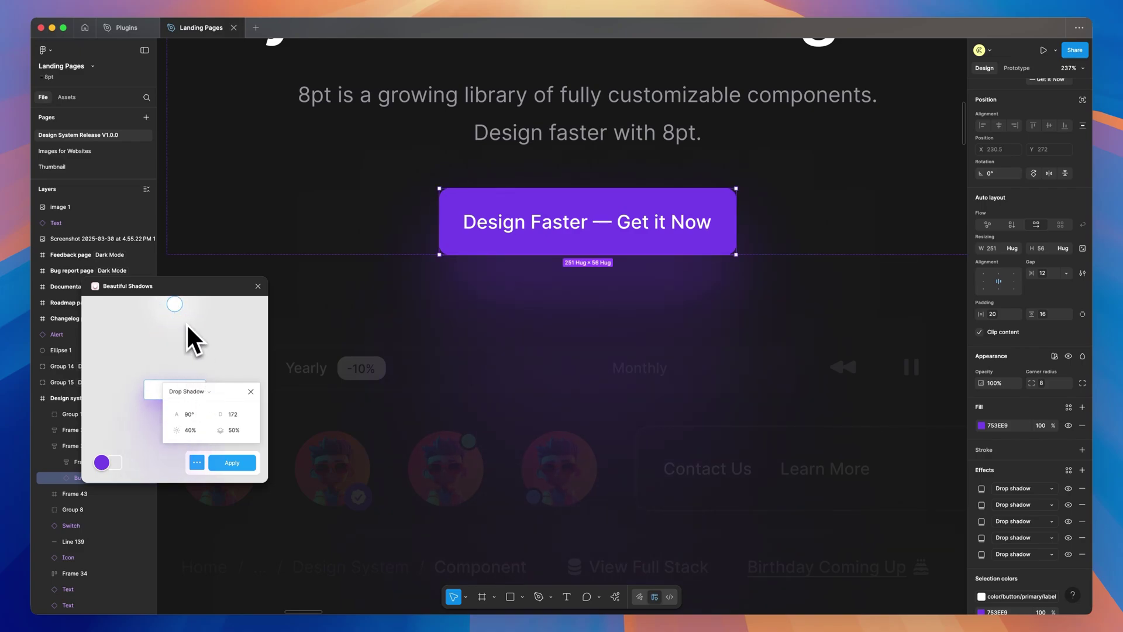
drag(179, 307, 192, 382)
click(232, 462)
scroll(1062, 523, down, 2)
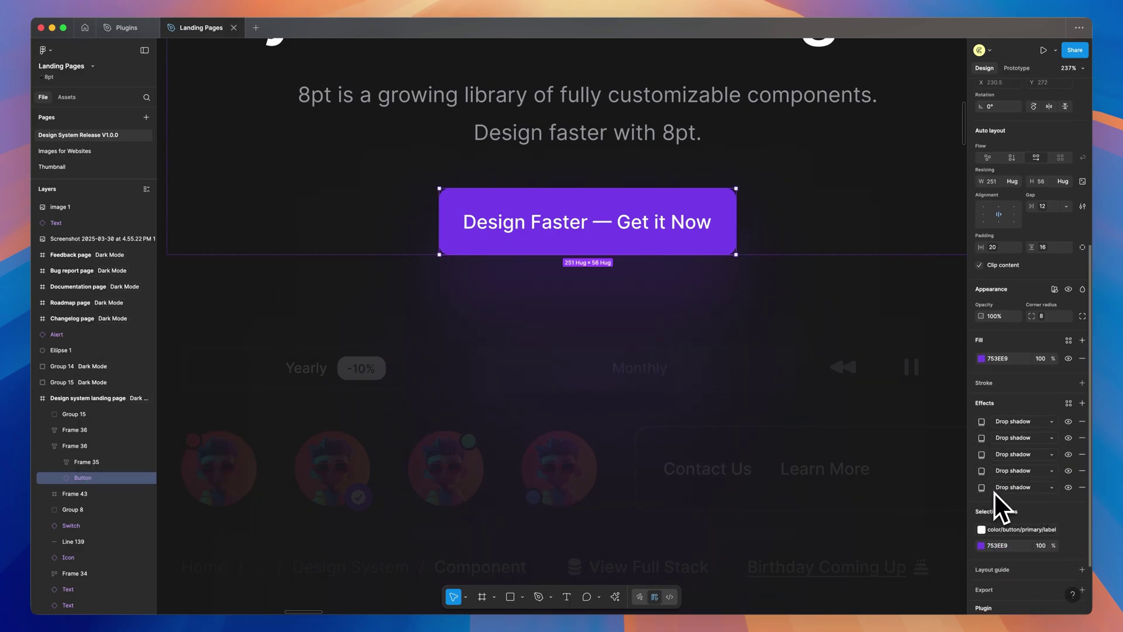
scroll(736, 234, down, 5)
scroll(794, 231, right, 3)
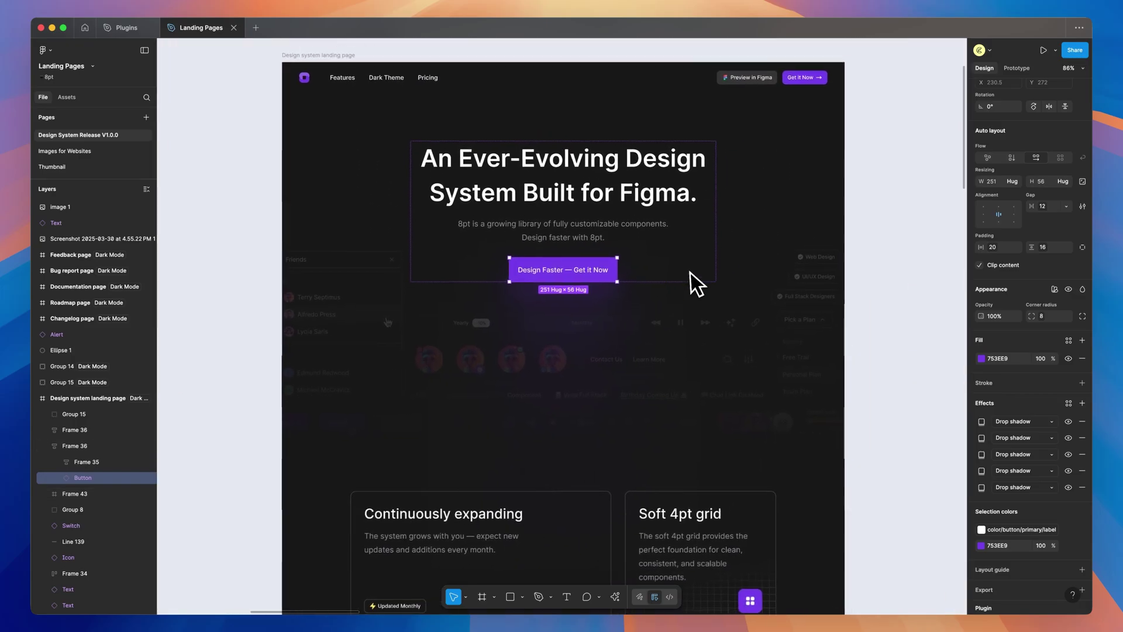
Launch Color Shades and detach the Blue base swatch's fill from its colour variable
scroll(692, 283, up, 1)
click(889, 220)
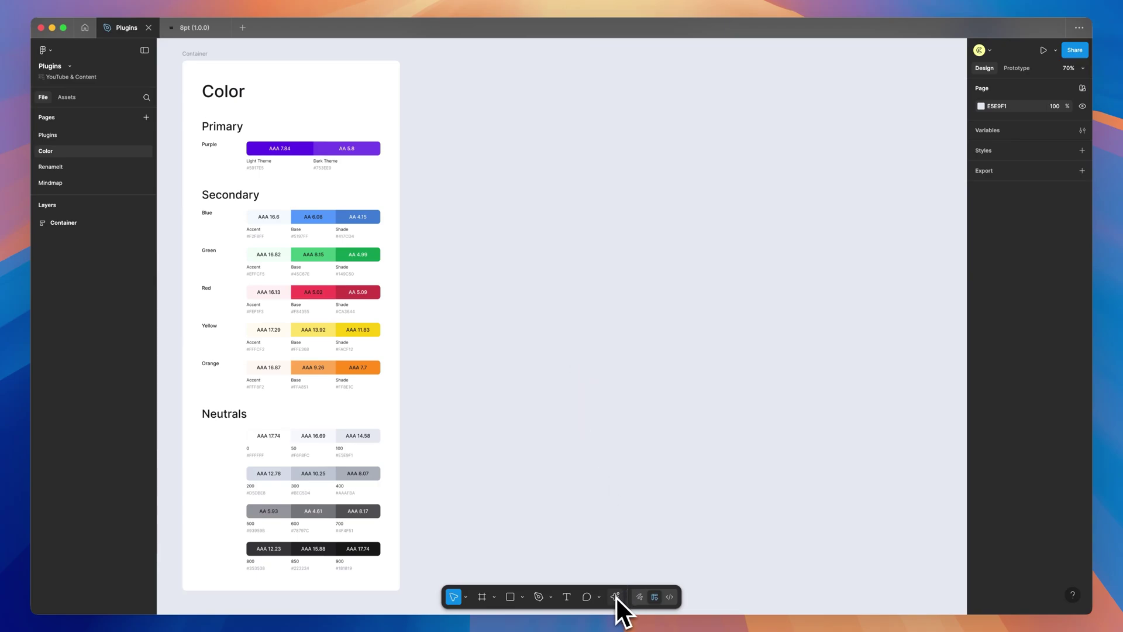
click(615, 596)
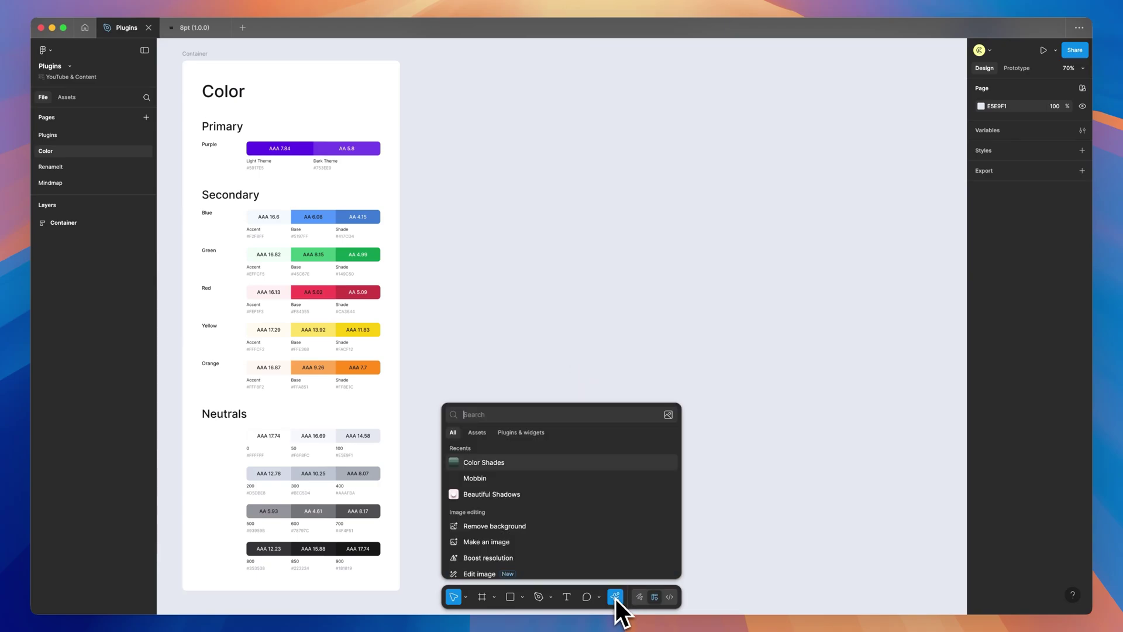
click(493, 463)
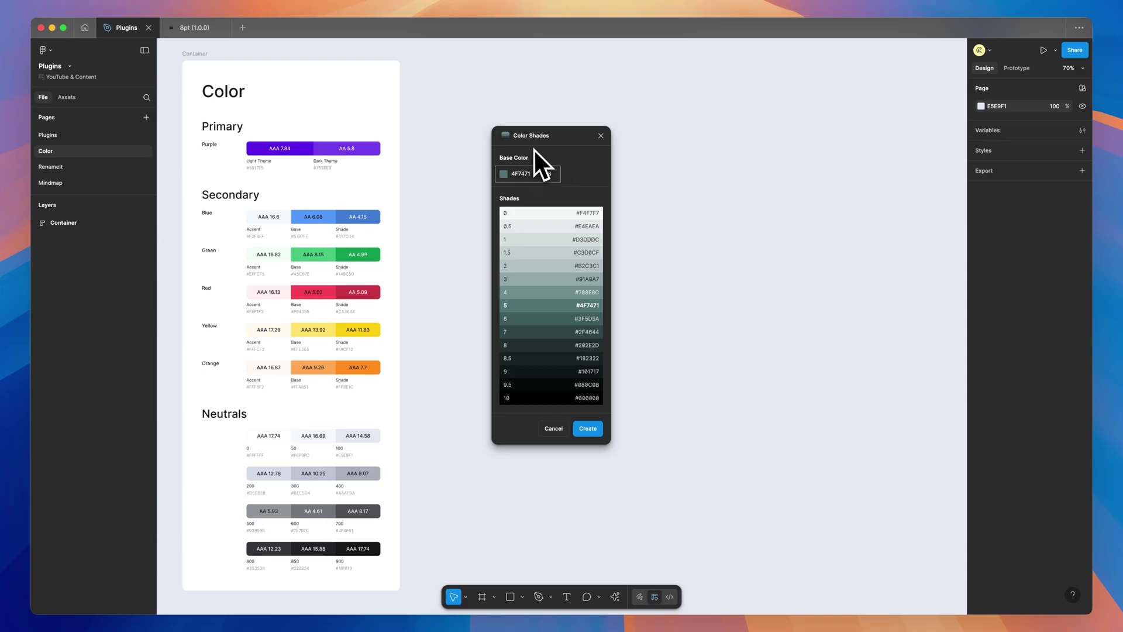
click(333, 216)
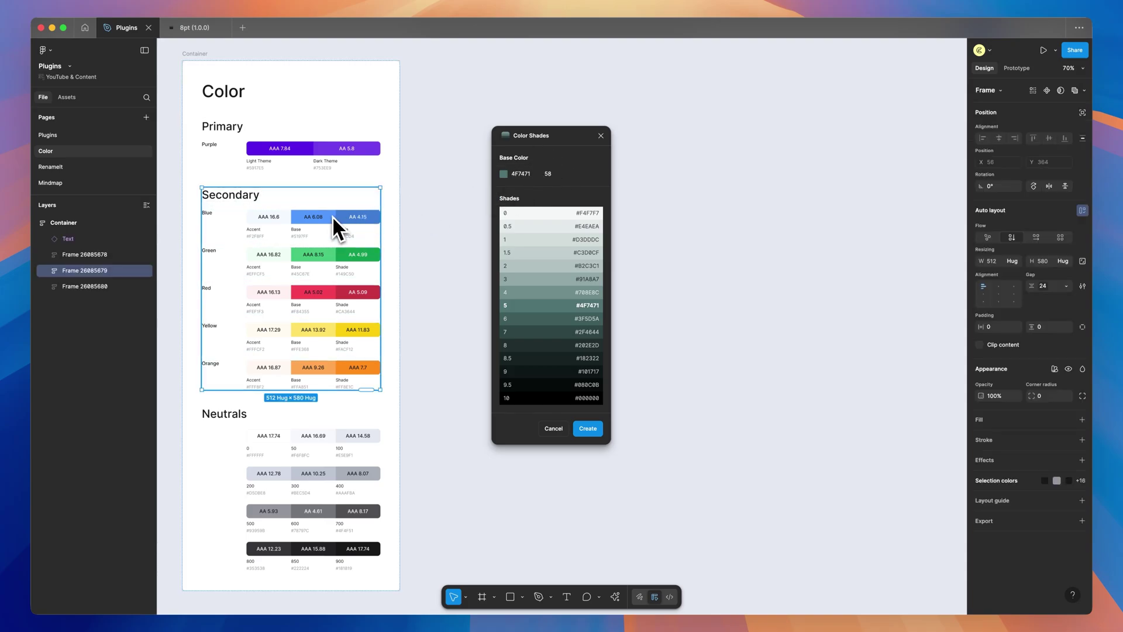
double_click(332, 216)
double_click(332, 216)
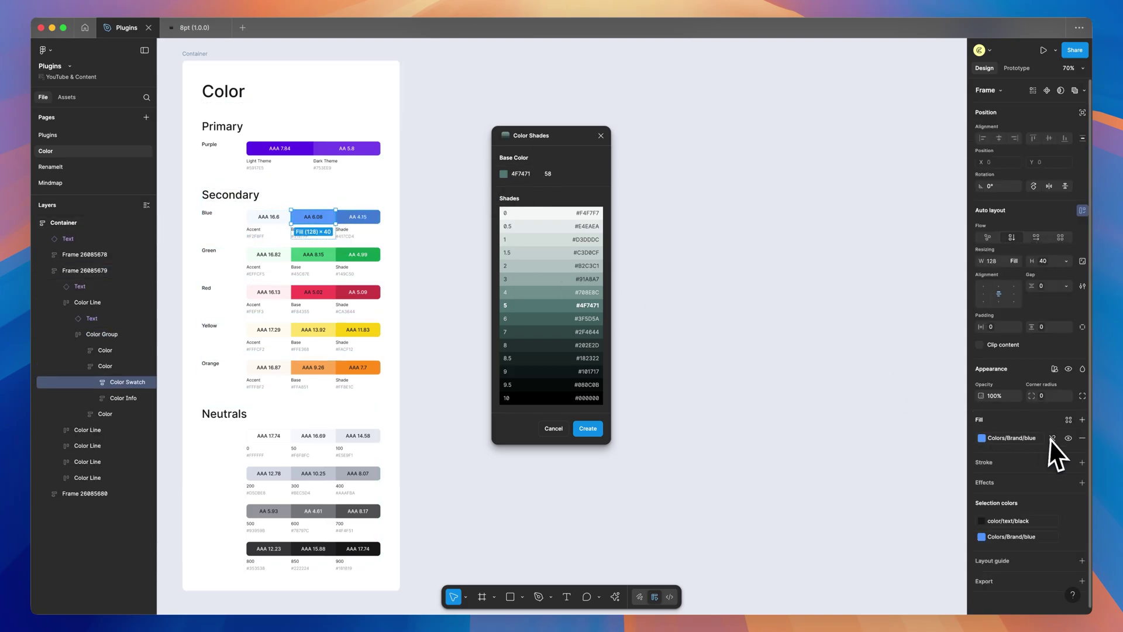
click(1053, 438)
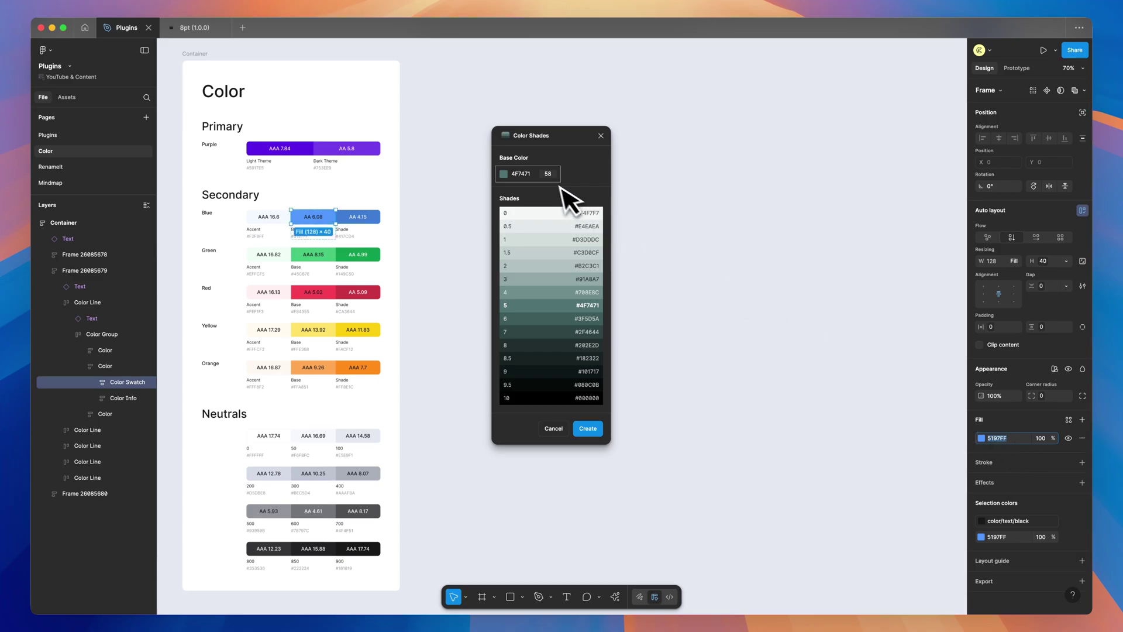
Use 5197FF as the base colour and set its value to 48
click(531, 175)
click(554, 175)
key(BackSpace)
key(BackSpace)
text(7)
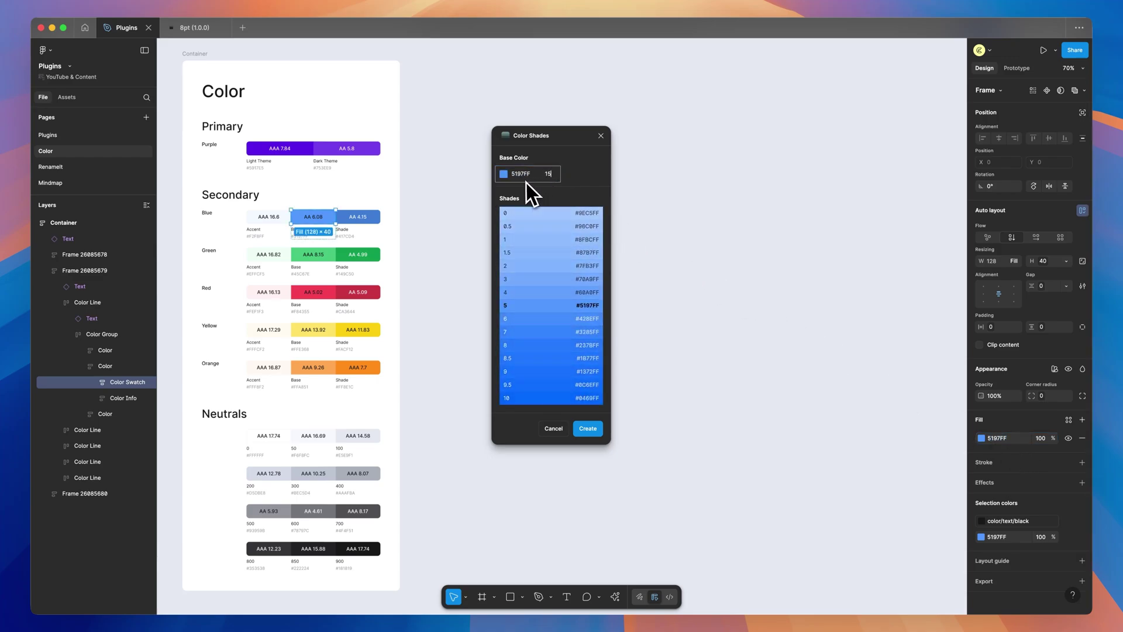
key(BackSpace)
text(52)
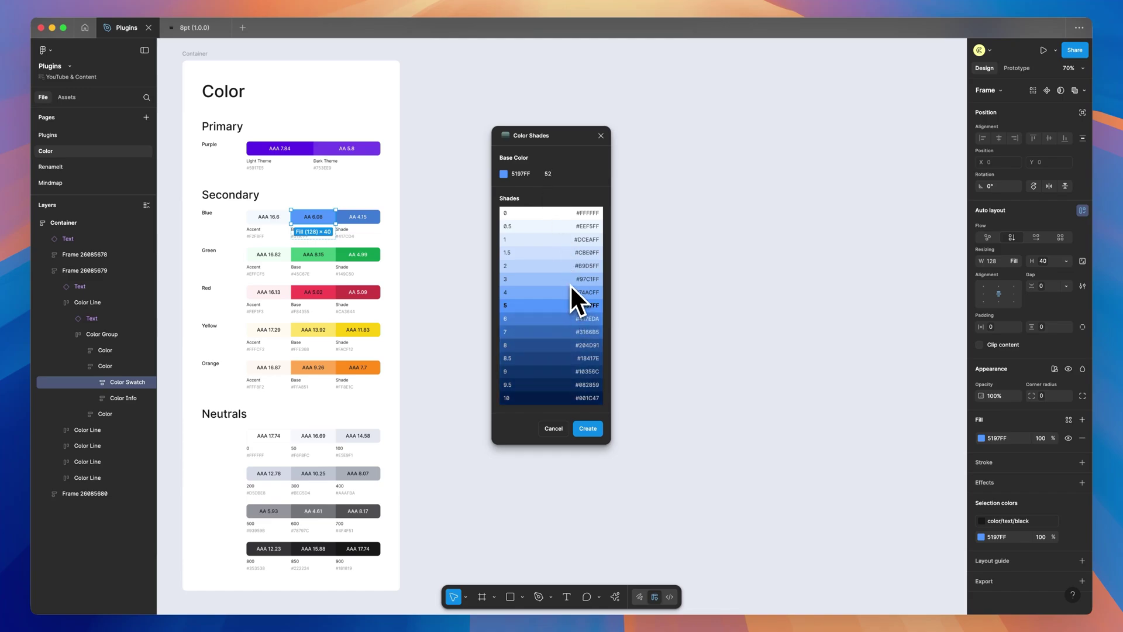
click(549, 176)
key(BackSpace)
key(BackSpace)
text(48)
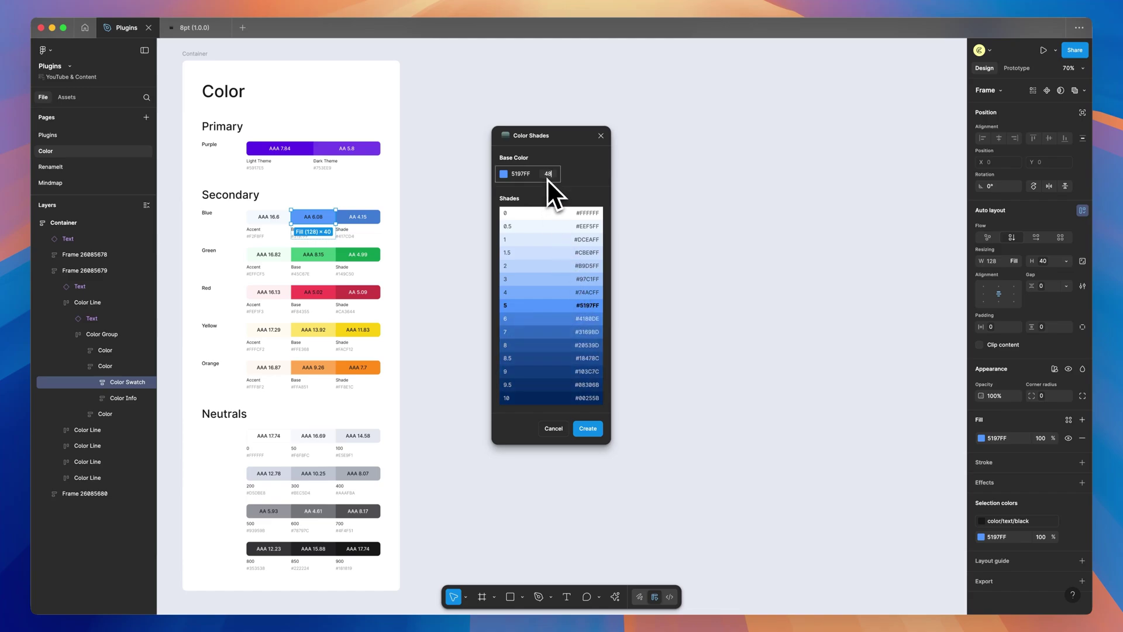
key(Return)
Create the 5197FF shade stack, move it beside the Color frame, and inspect the #4180DE row
click(595, 428)
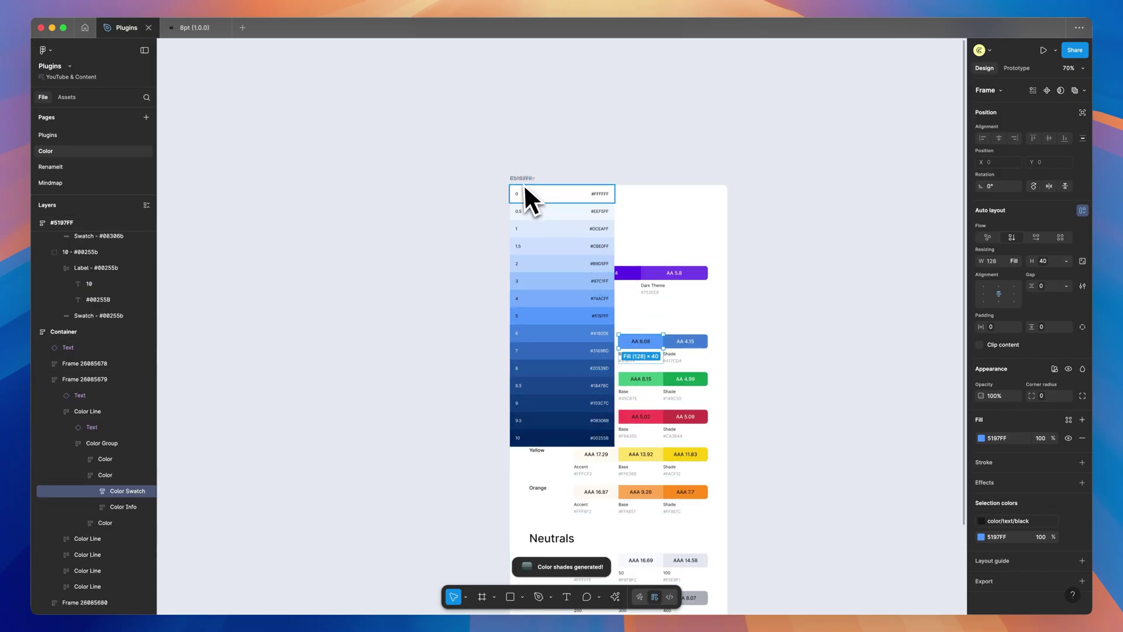
drag(549, 181, 556, 204)
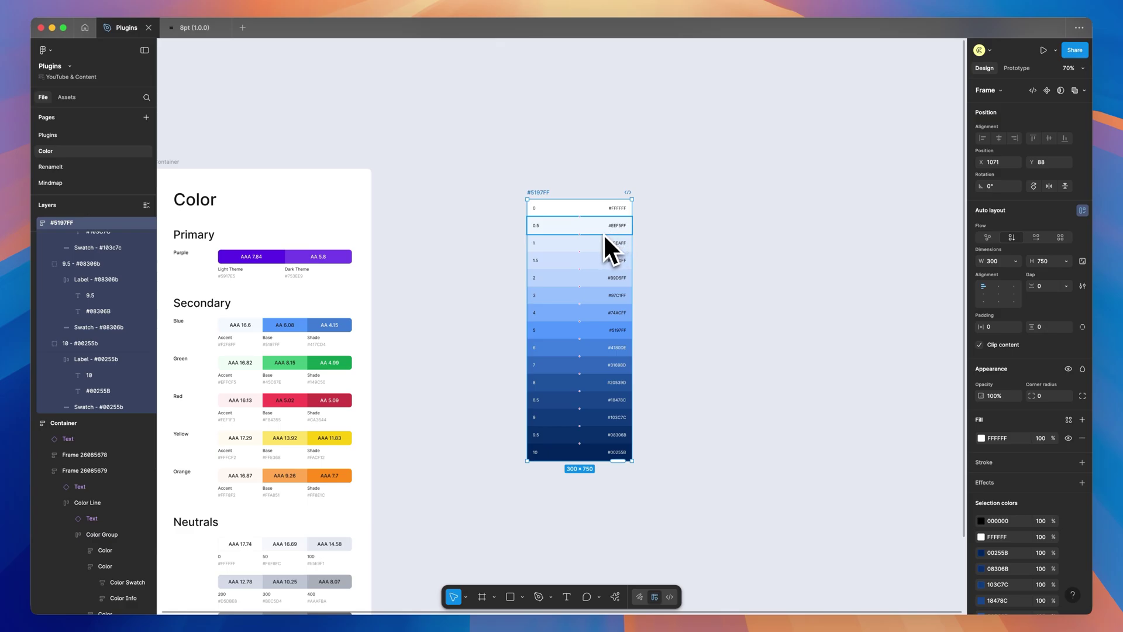
scroll(602, 233, up, 2)
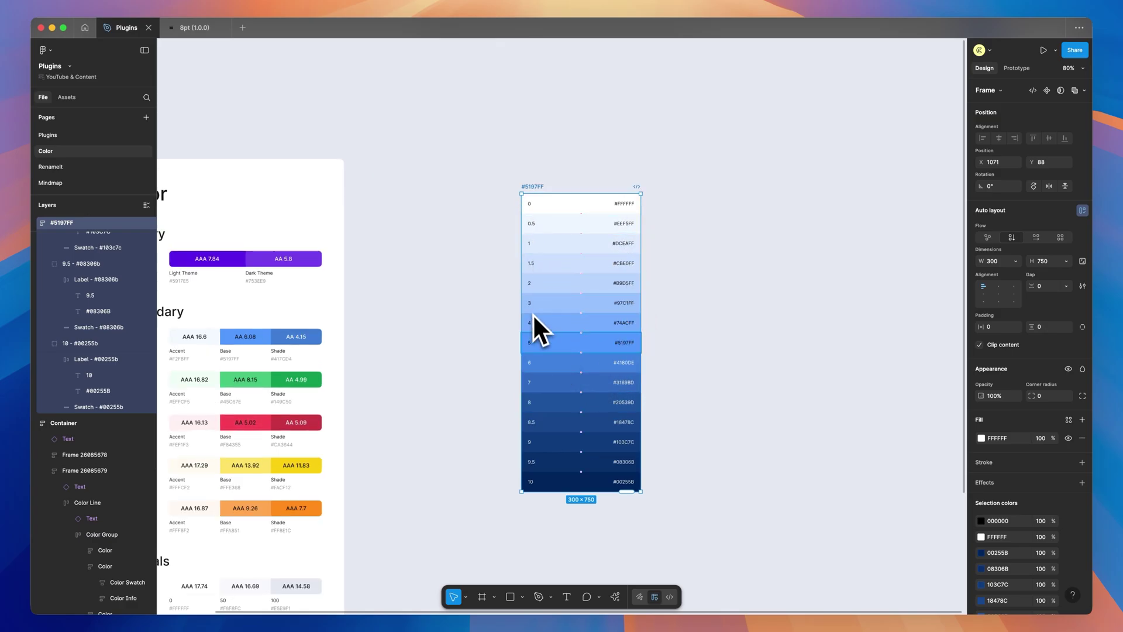
scroll(553, 455, up, 5)
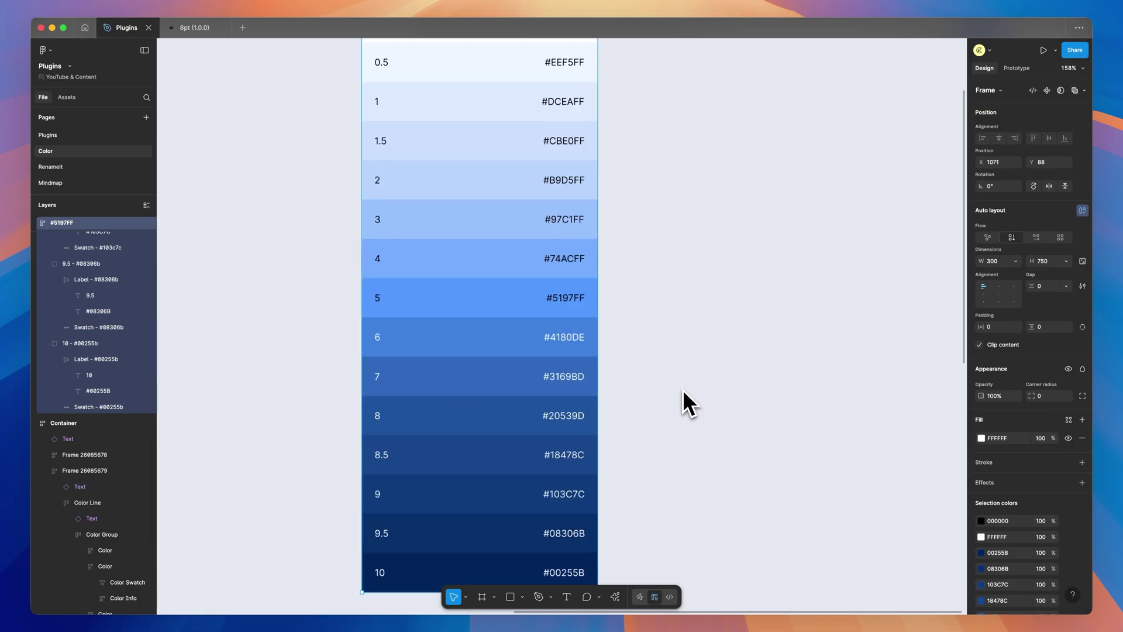
scroll(702, 363, down, 1)
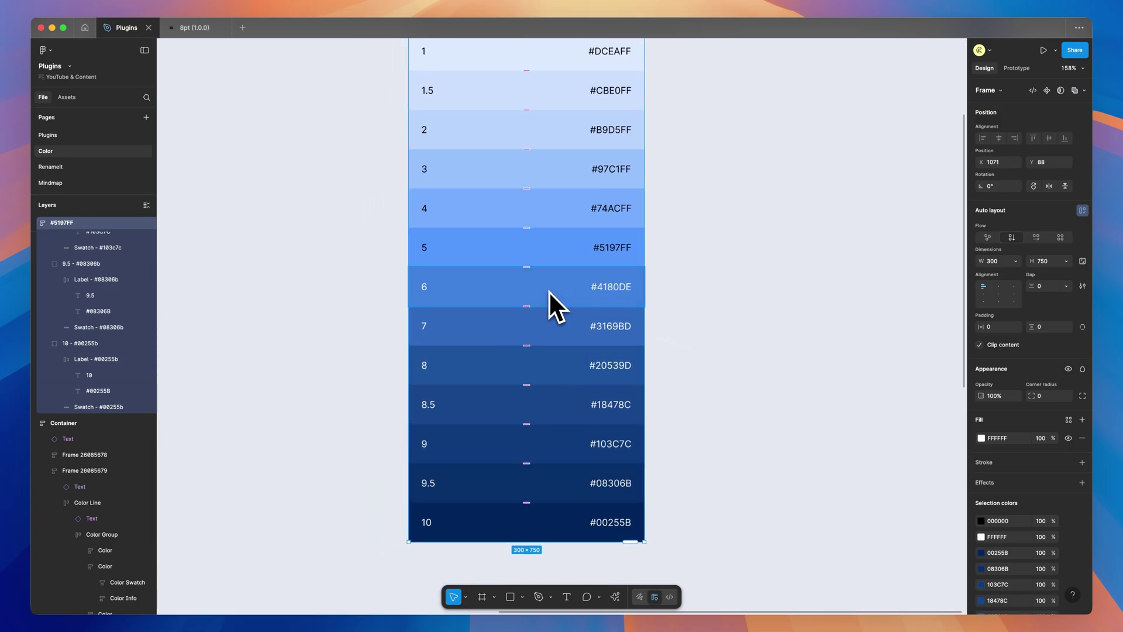
click(615, 288)
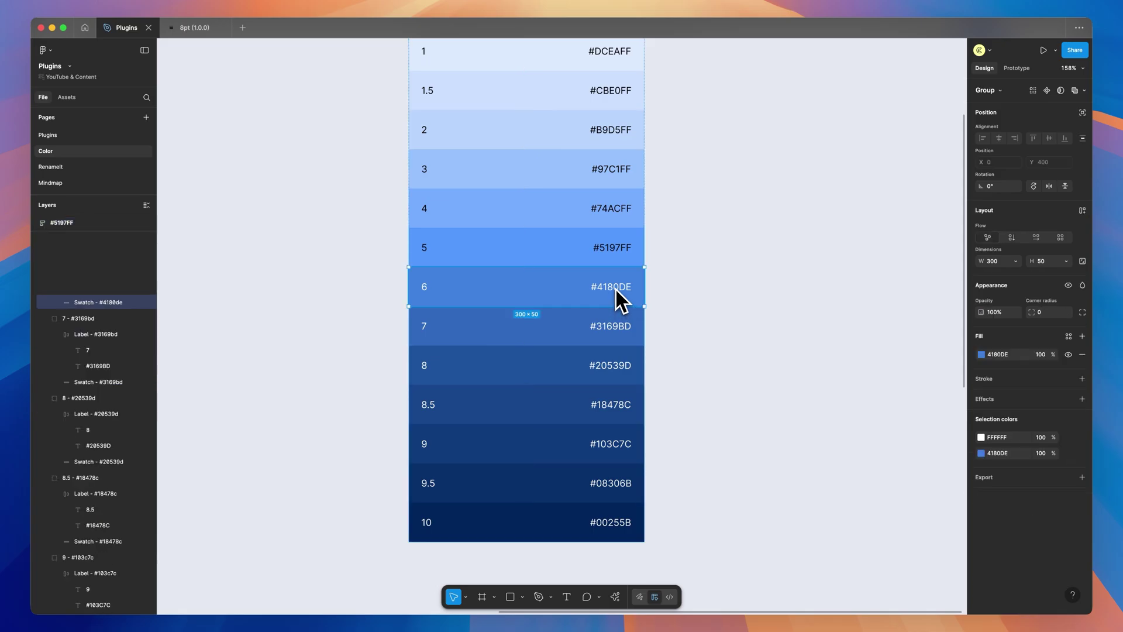
double_click(616, 290)
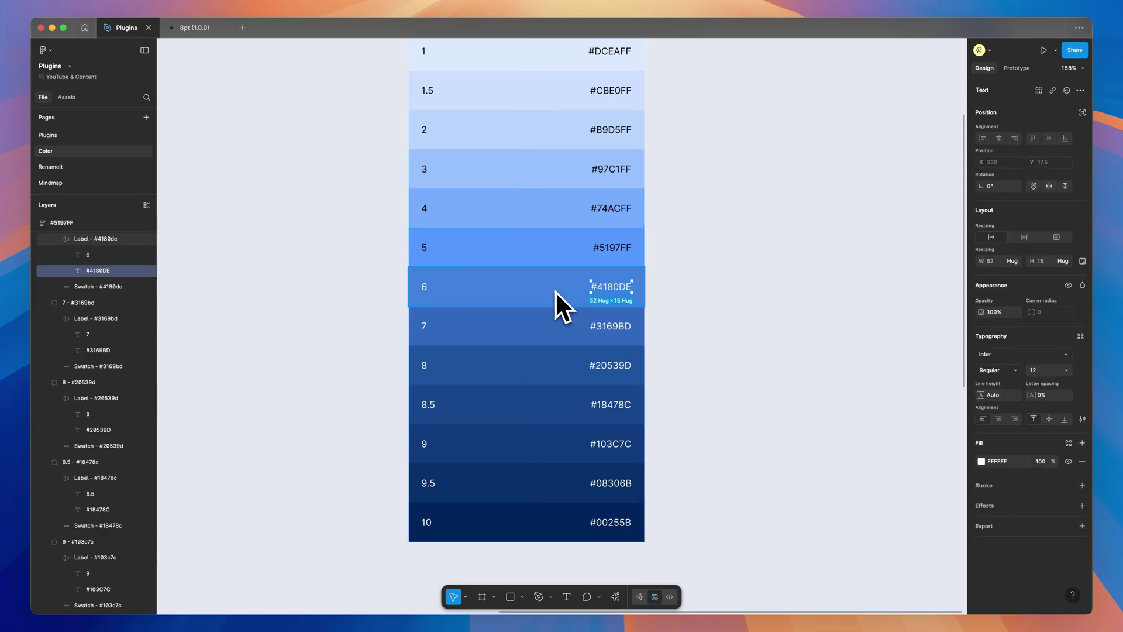
click(714, 283)
scroll(747, 283, down, 5)
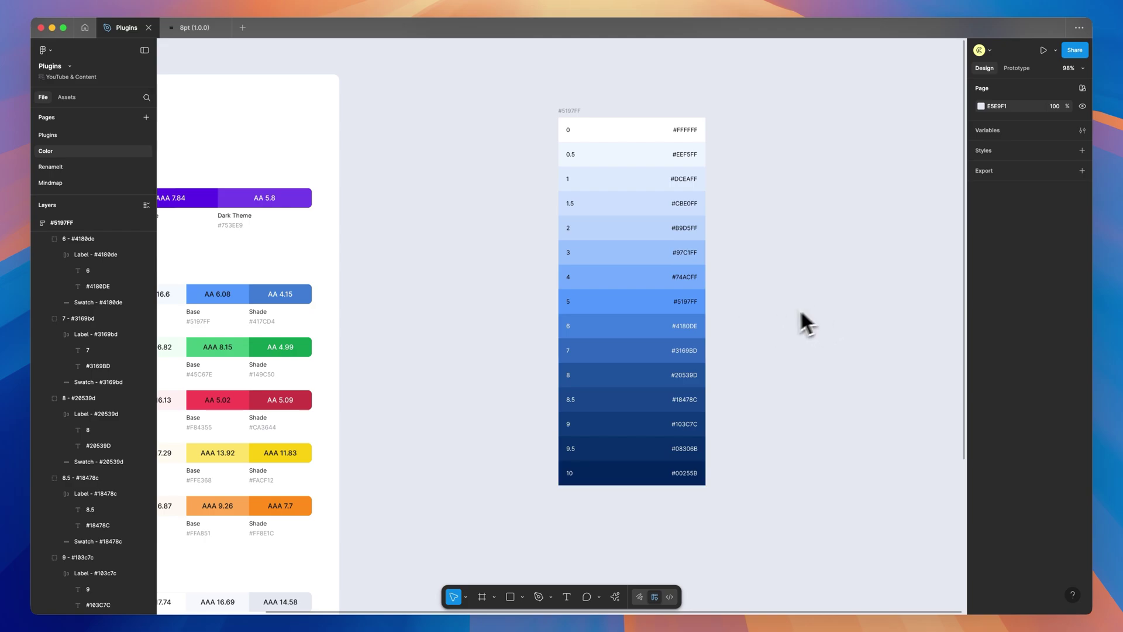
scroll(761, 316, right, 2)
Pan right across the Cursor page canvas to the purple Button
scroll(791, 311, right, 2)
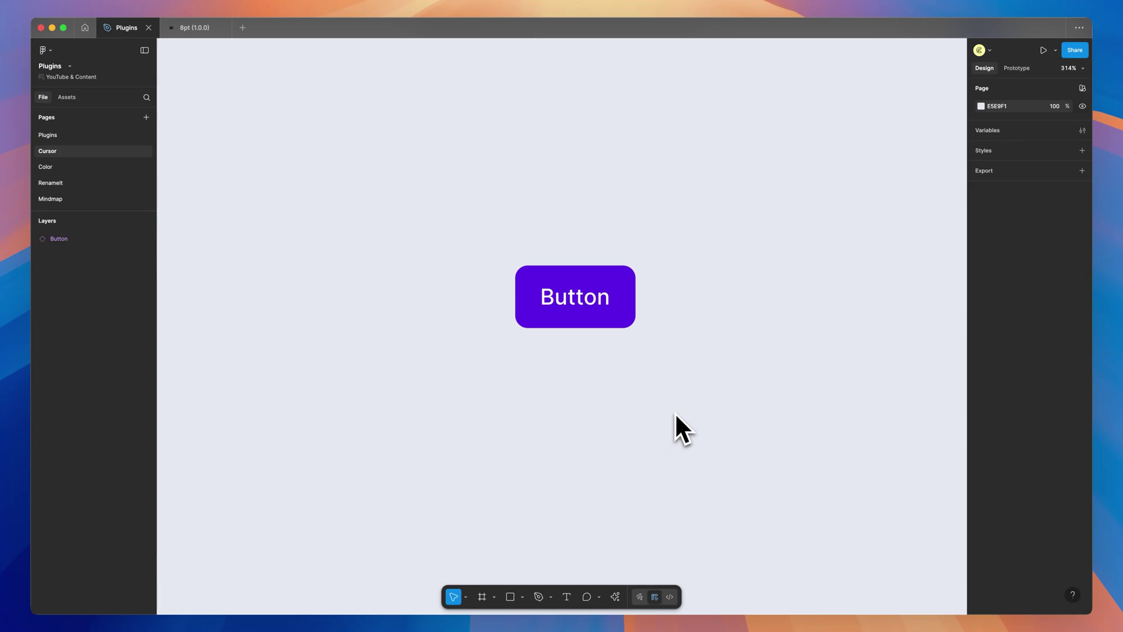
Insert a Tap Hand cursor with the Cursor plugin and move it right of the button
click(615, 596)
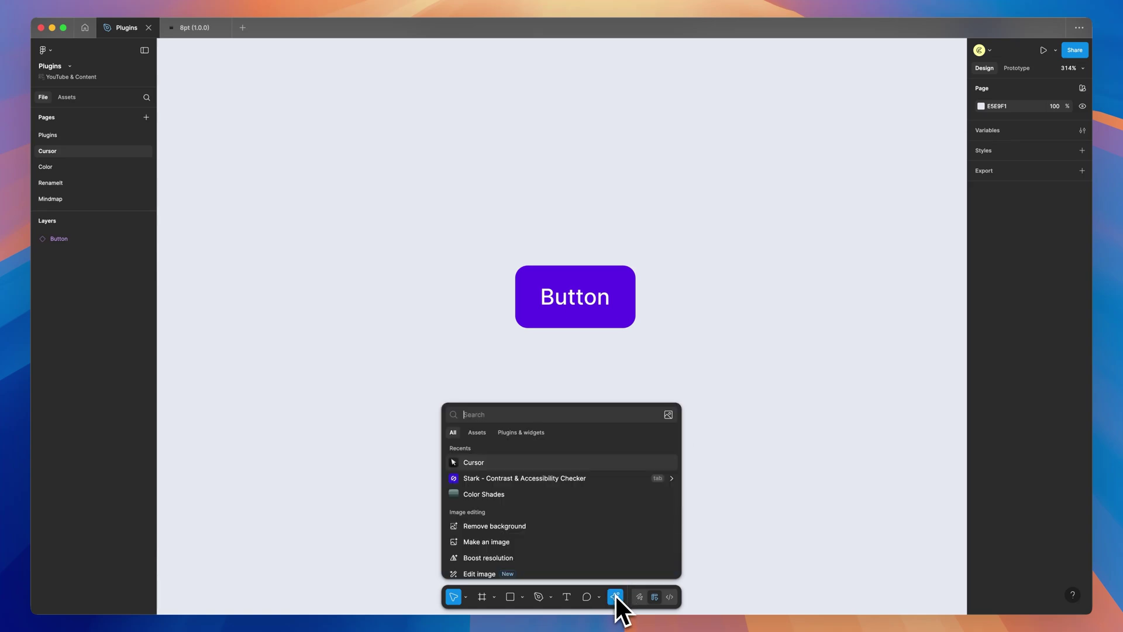
click(478, 464)
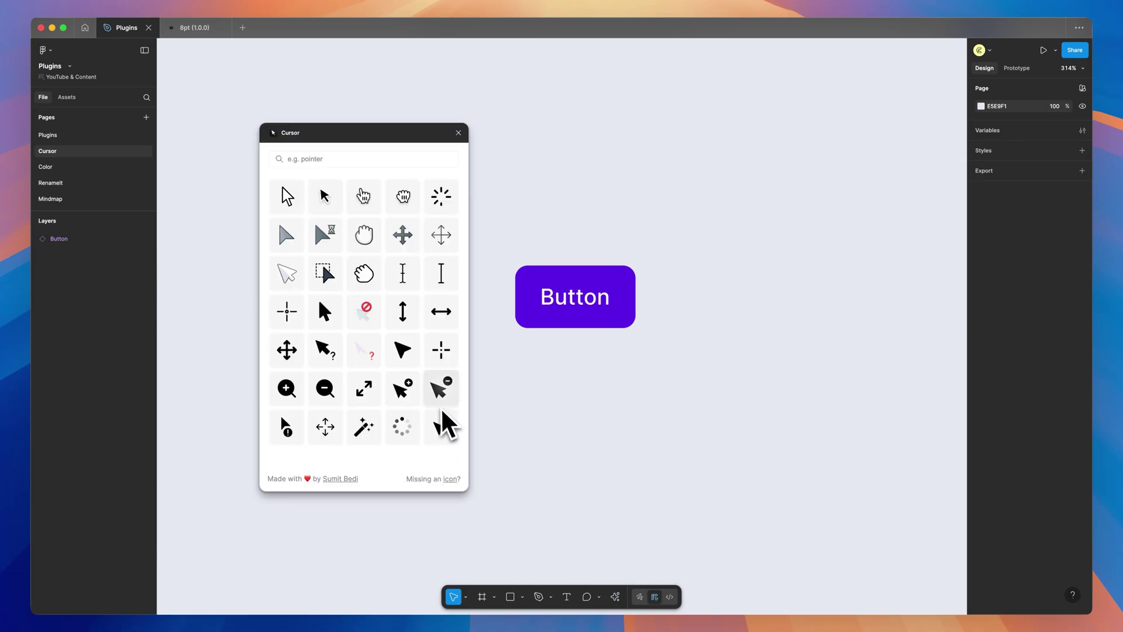
click(367, 200)
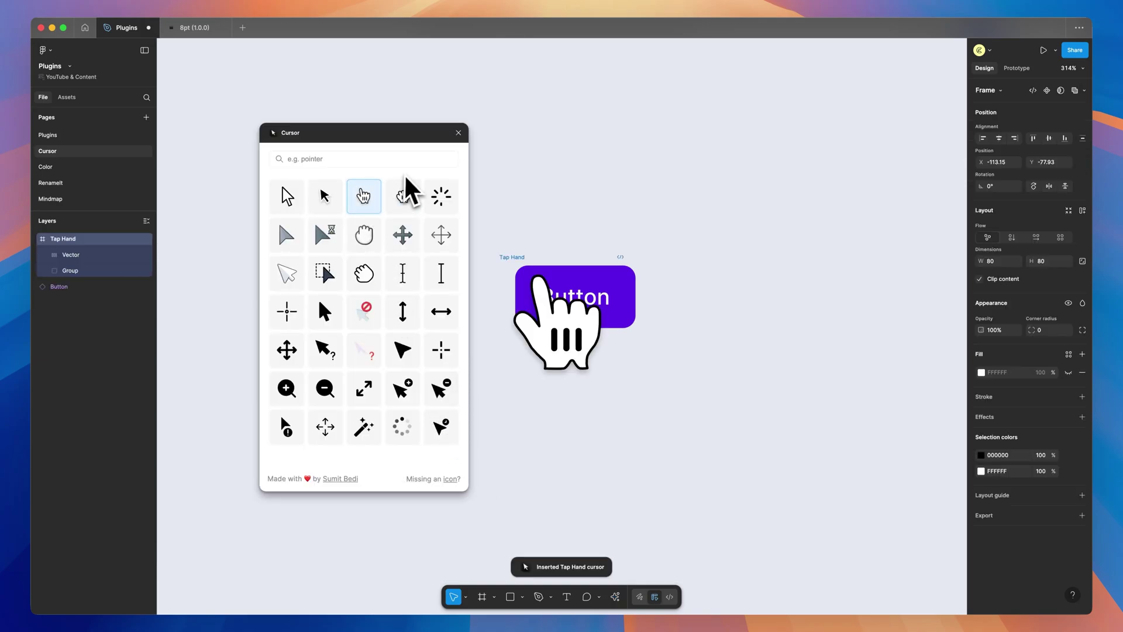
click(462, 135)
drag(514, 276, 712, 318)
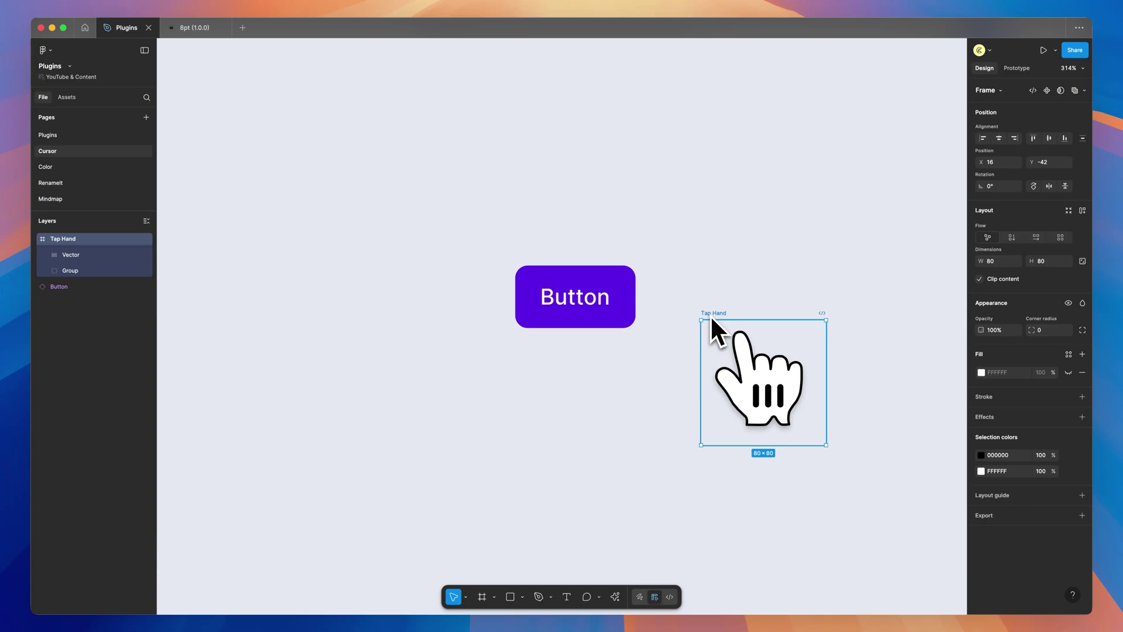
Scale the tap hand to 0.5 and place it over the button's lower-right corner
key(k)
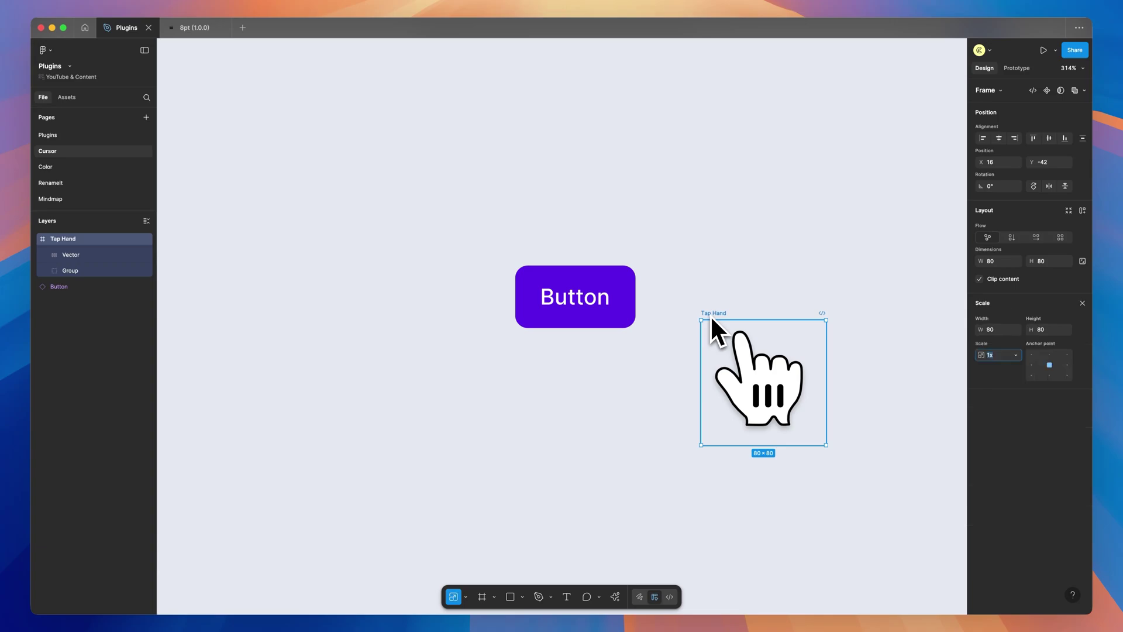
key(BackSpace)
text(.5)
key(Return)
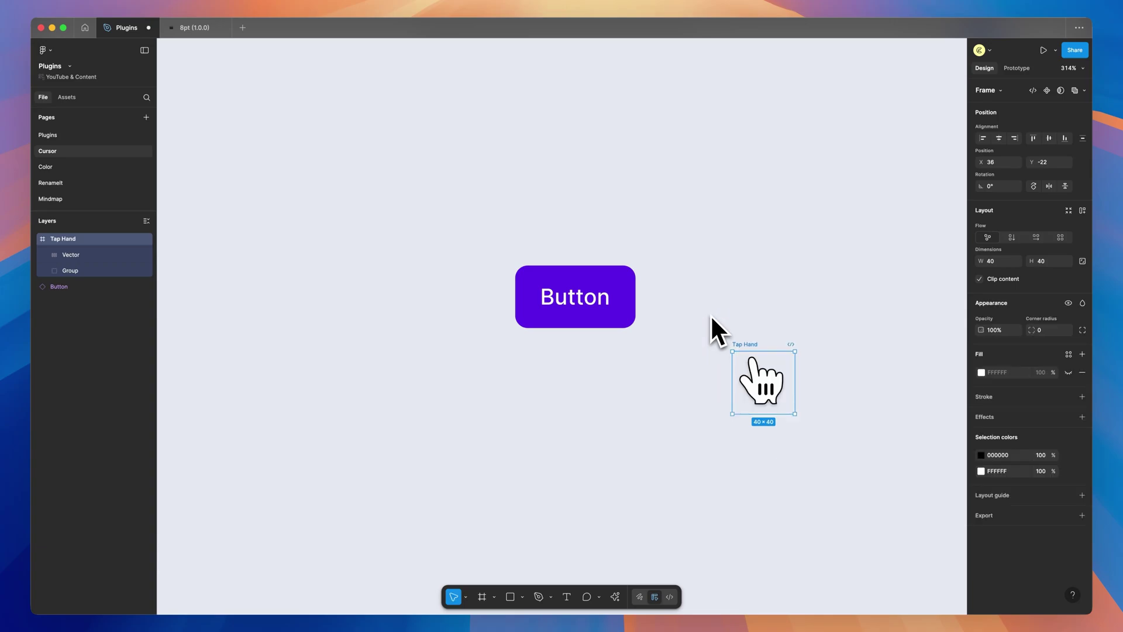
drag(752, 363, 608, 313)
Set the Button component's state to Hover
click(570, 276)
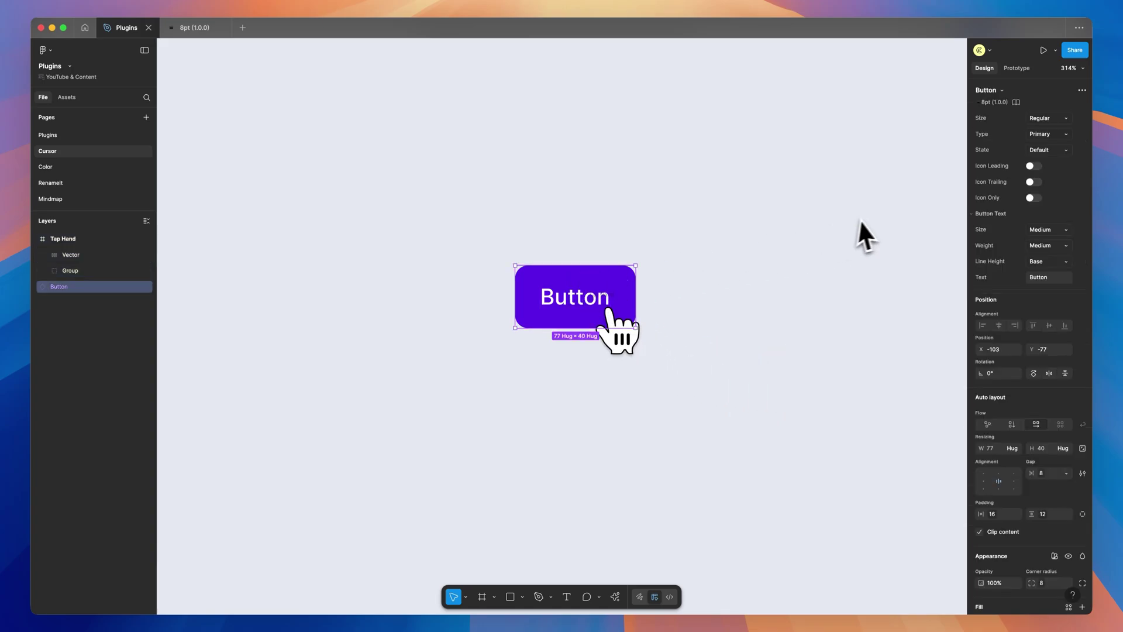
click(1047, 149)
click(1021, 163)
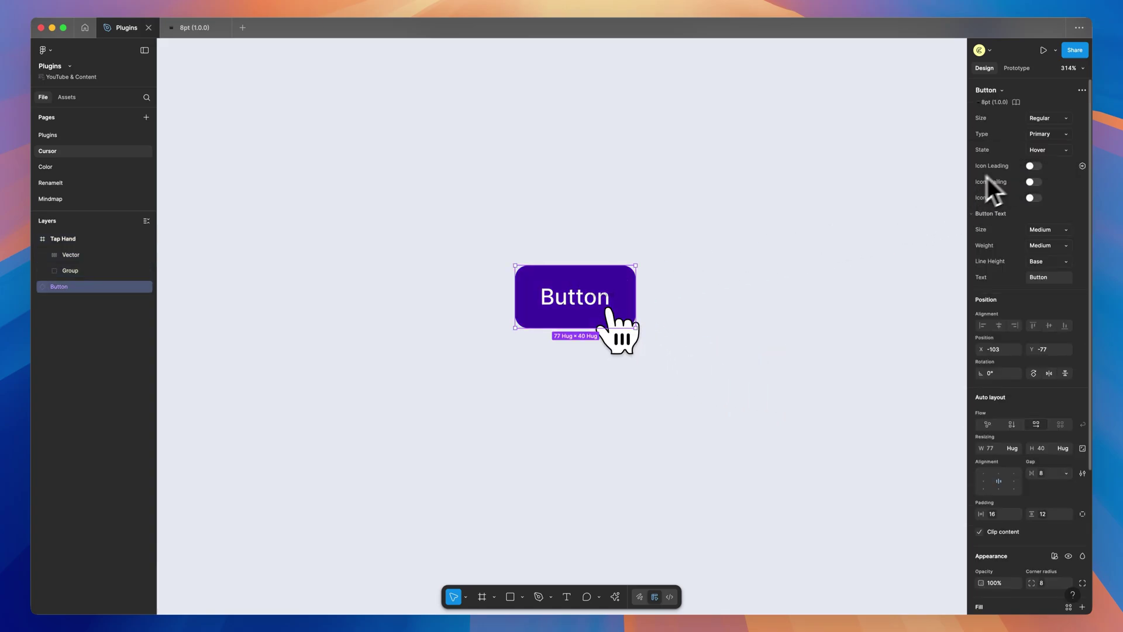
click(827, 282)
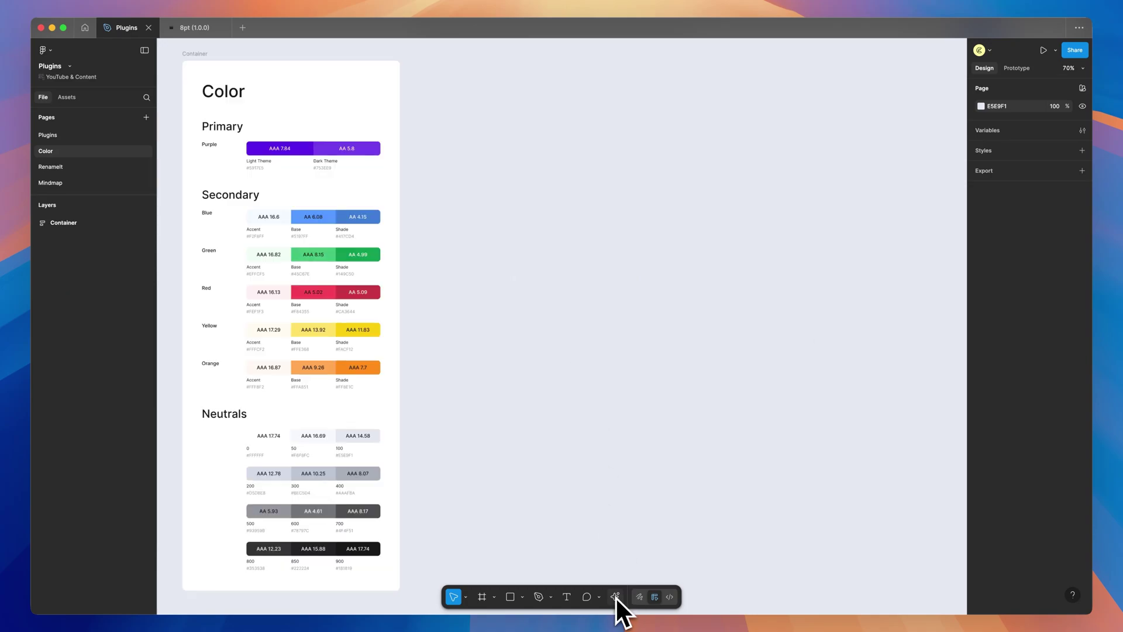
Relaunch Color Shades and select the Blue row's base swatch
click(616, 596)
click(494, 463)
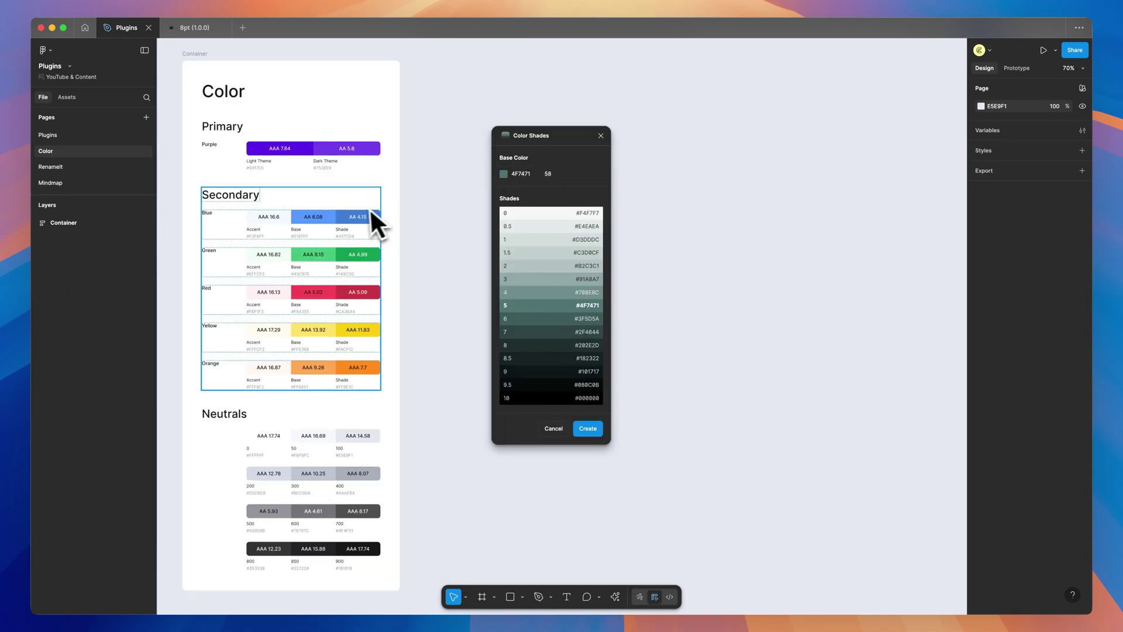
click(313, 217)
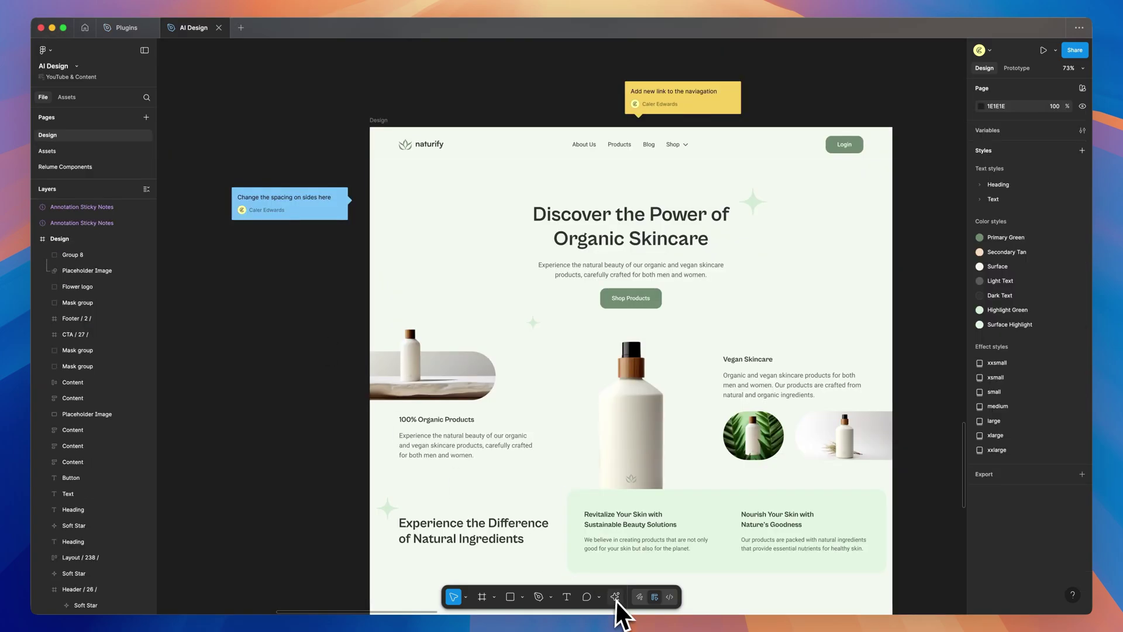
Drop an annotation sticky note left of the design and open its colour and pointer options
click(615, 596)
mouse_move(500, 465)
mouse_down()
mouse_move(579, 353)
mouse_move(321, 325)
mouse_up()
click(227, 295)
click(307, 295)
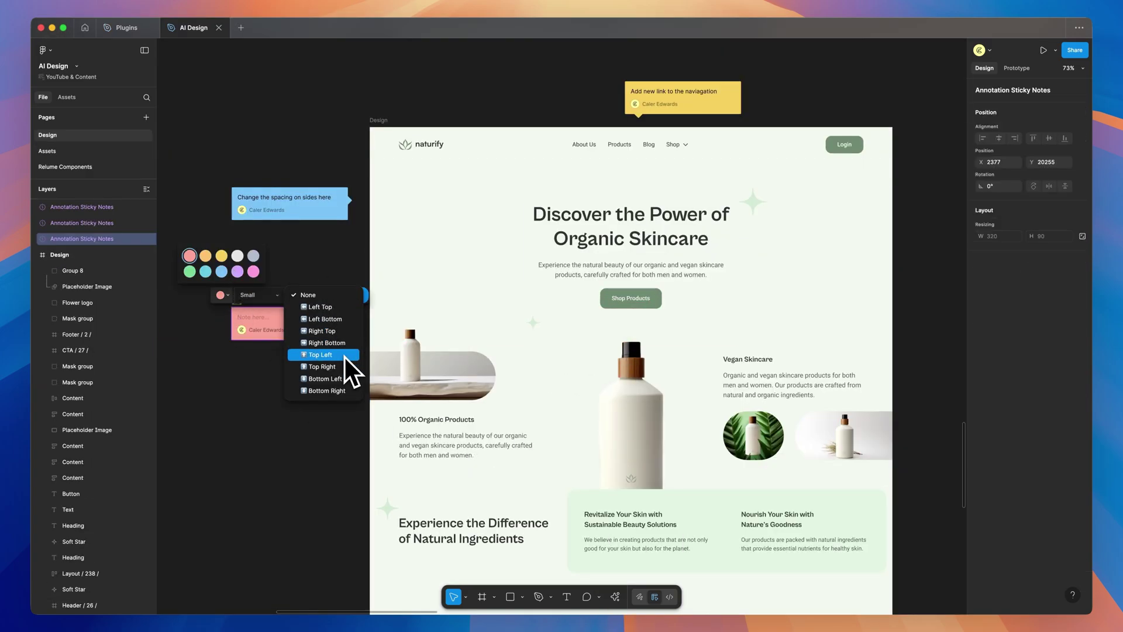